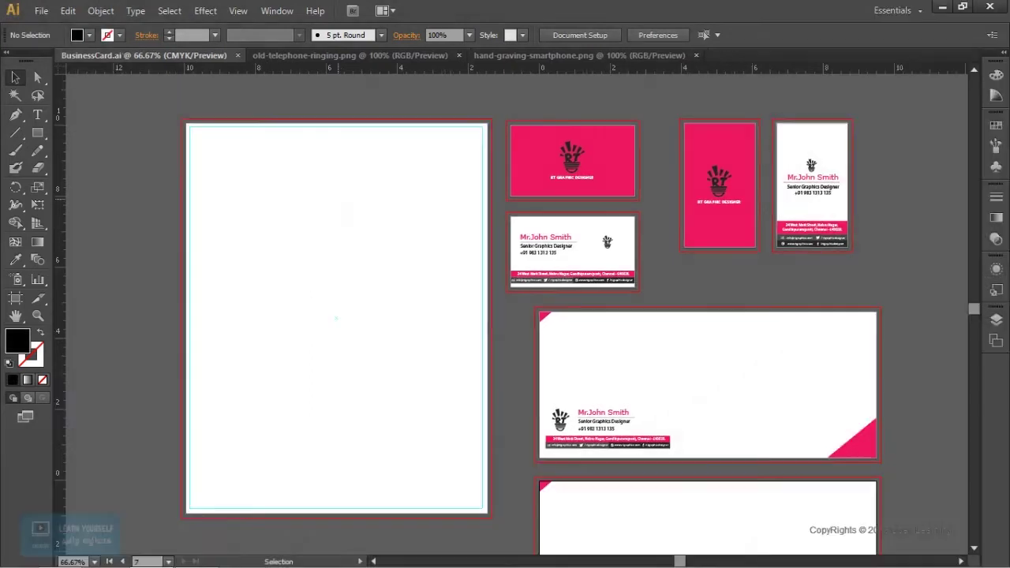
# - Copy the RT logo and RT GRAPHIC DESIGNER heading from the lower envelope
pyautogui.scroll(-3, 552, 474)
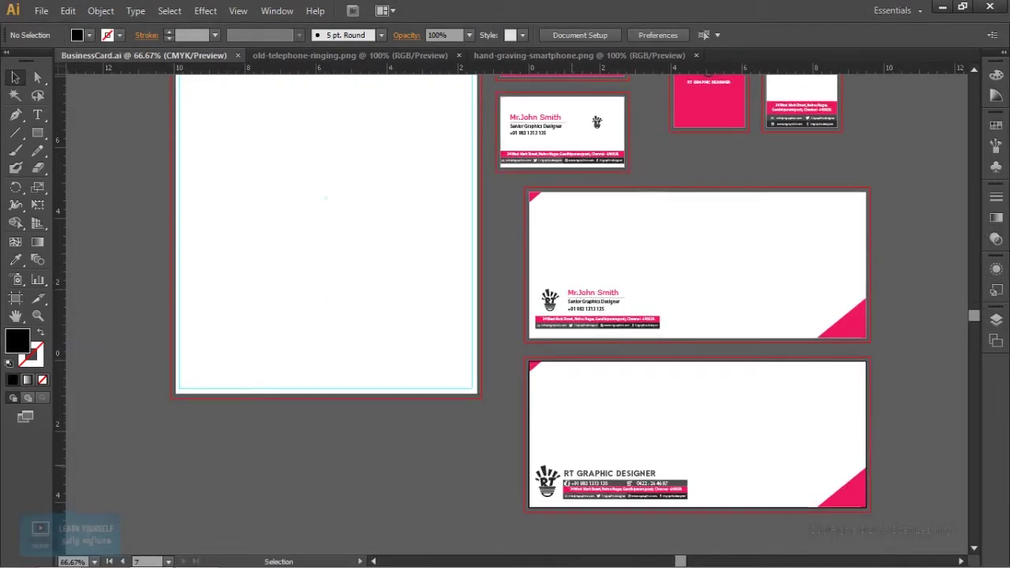
pyautogui.click(548, 480)
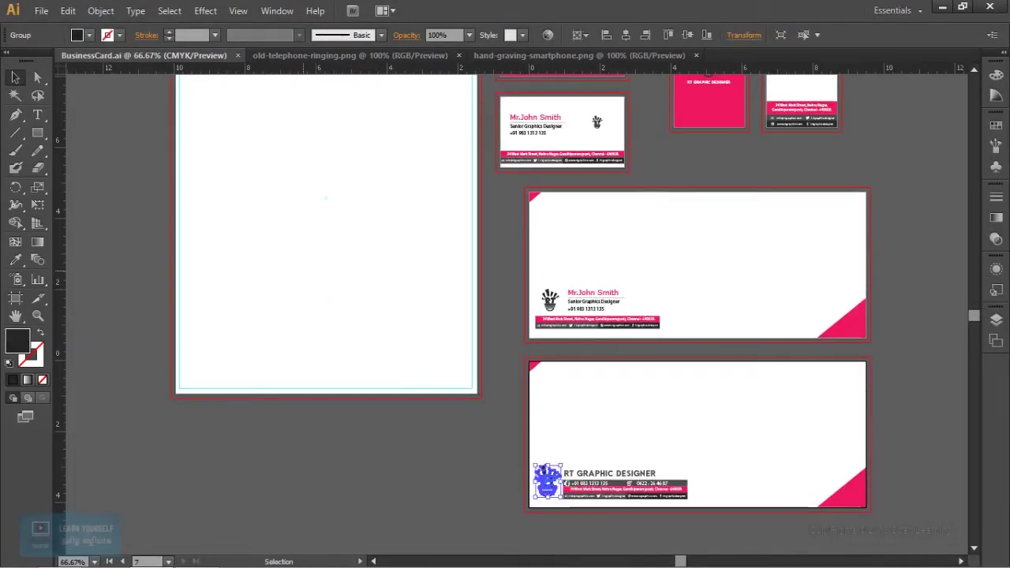
pyautogui.press('a')
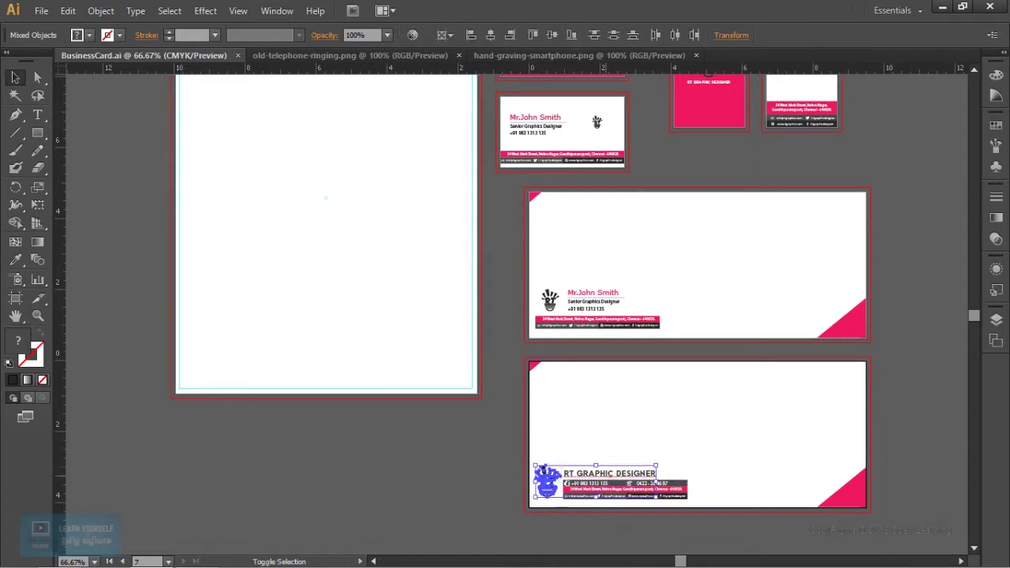
pyautogui.press('v')
pyautogui.hotkey('ctrl', 'shift', 'a')
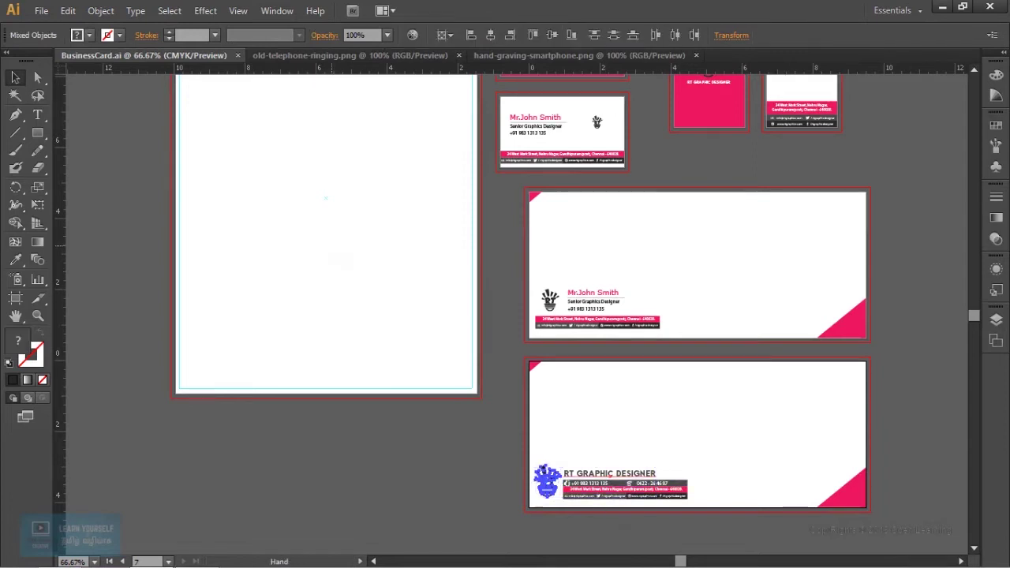
pyautogui.scroll(5, 513, 316)
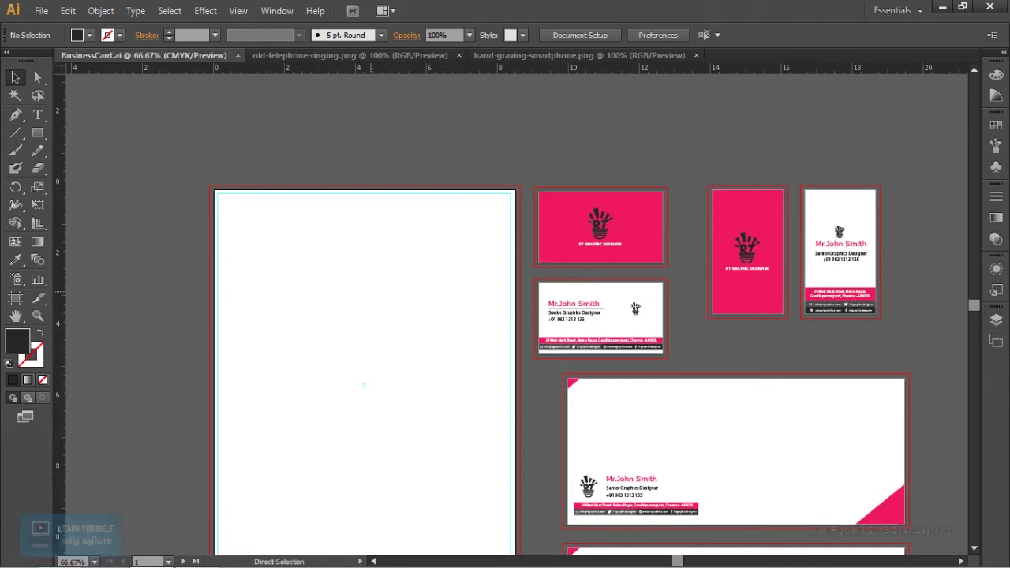
# - Paste the logo and heading at the letterhead's top-left corner
pyautogui.hotkey('ctrl', 'v')
pyautogui.moveTo(473, 312); pyautogui.dragTo(286, 220)
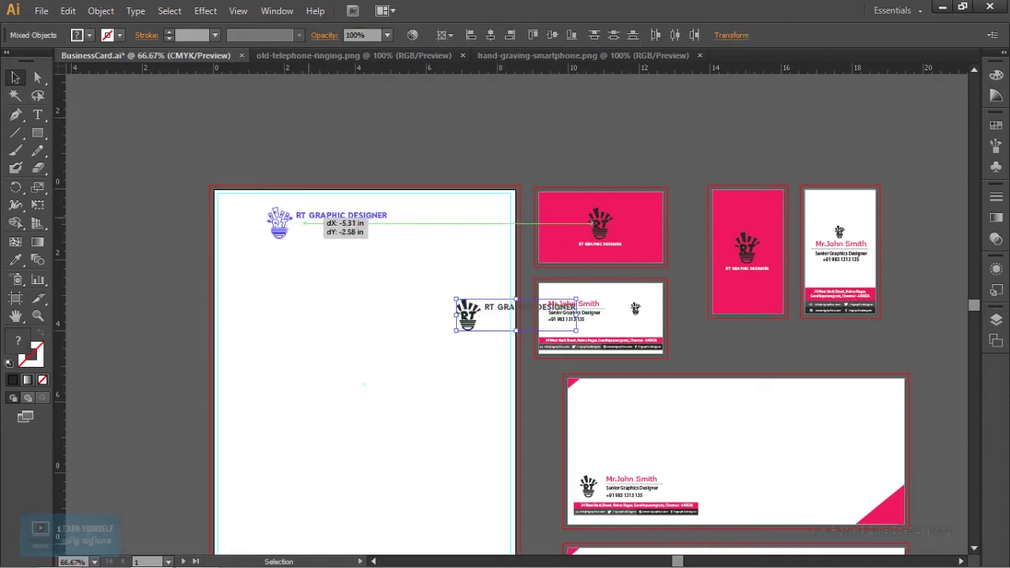
pyautogui.hotkey('ctrl', 'shift', 'a')
pyautogui.scroll(3, 347, 241)
pyautogui.scroll(-3, 347, 241)
pyautogui.moveTo(364, 384); pyautogui.dragTo(345, 260)
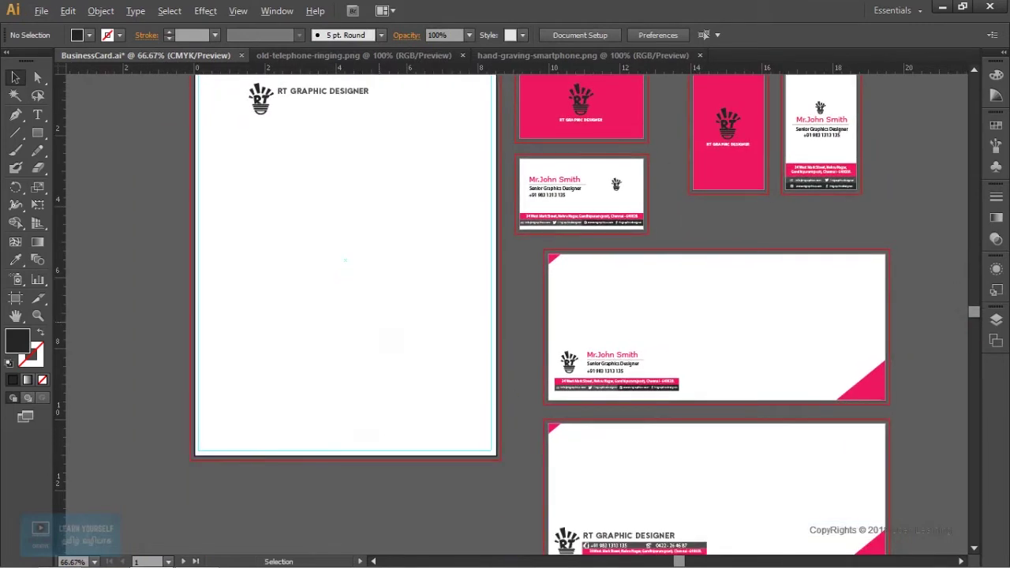
pyautogui.moveTo(344, 260); pyautogui.dragTo(416, 447)
pyautogui.scroll(1, 386, 388)
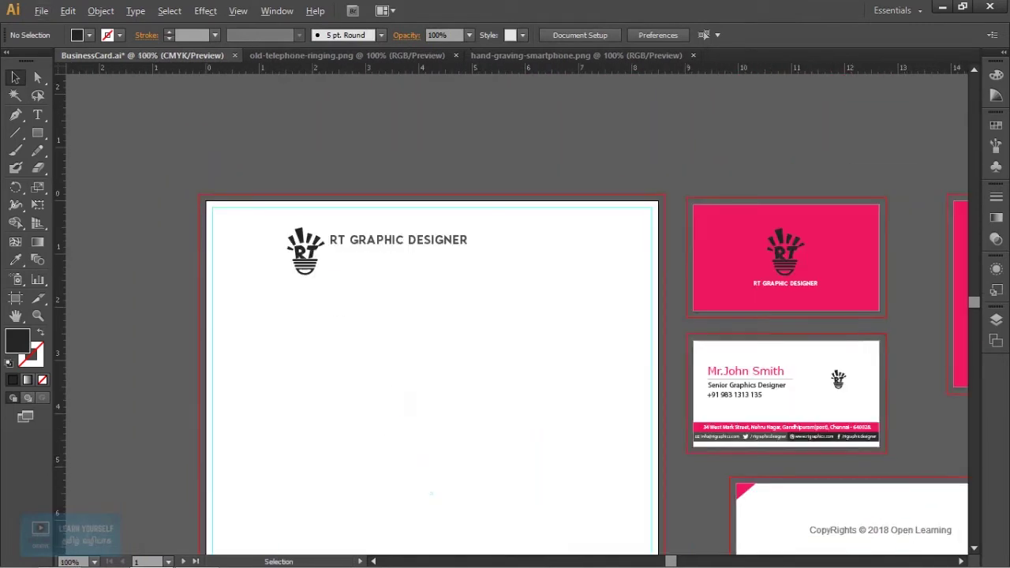
pyautogui.moveTo(386, 388)
pyautogui.mouseDown()
pyautogui.moveTo(318, 195)
pyautogui.moveTo(154, 195)
pyautogui.mouseUp()
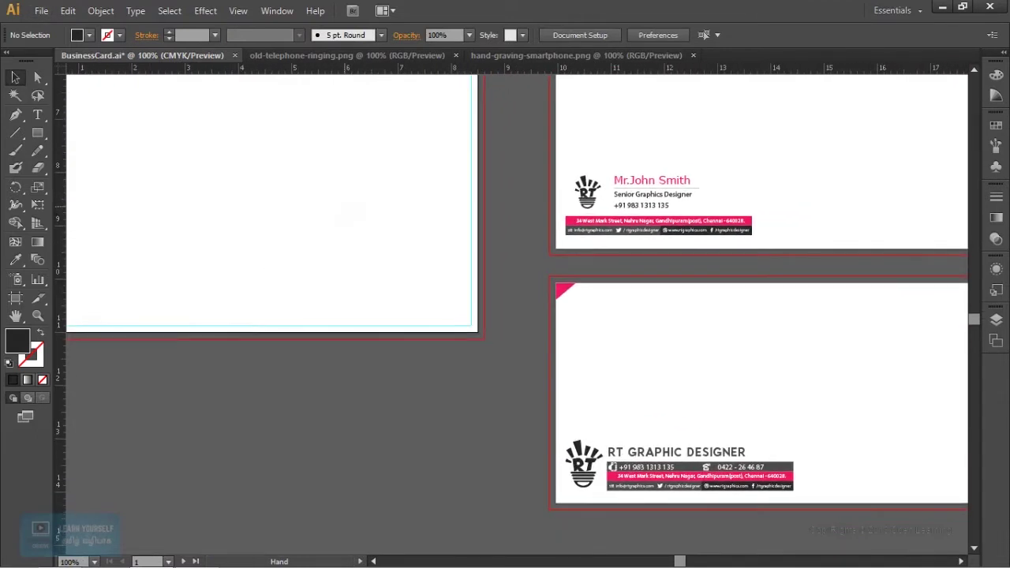
# - Copy the pink address bar from inside the envelope's contact group and paste it onto the letterhead
pyautogui.moveTo(505, 315); pyautogui.dragTo(501, 278)
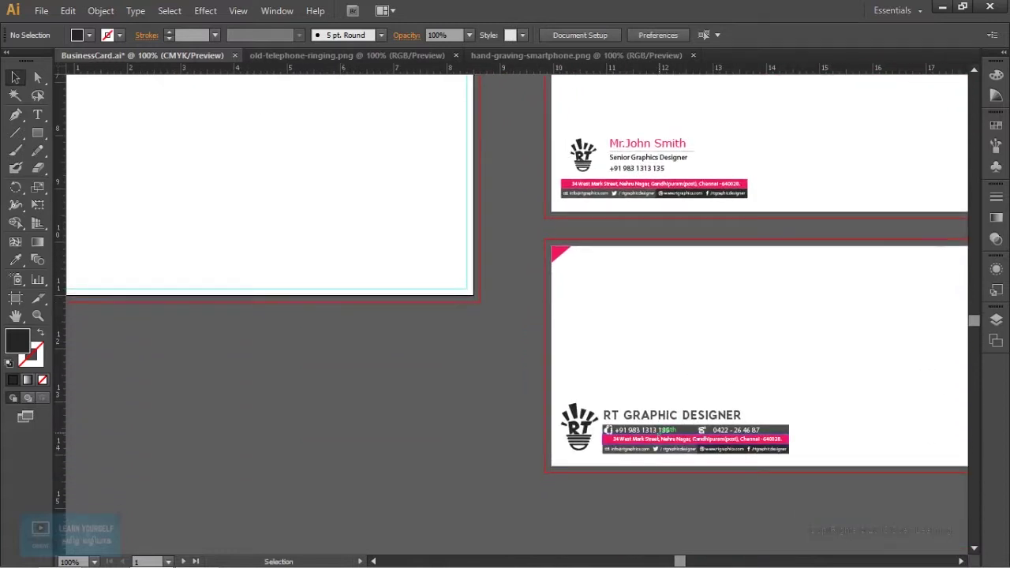
pyautogui.click(696, 439)
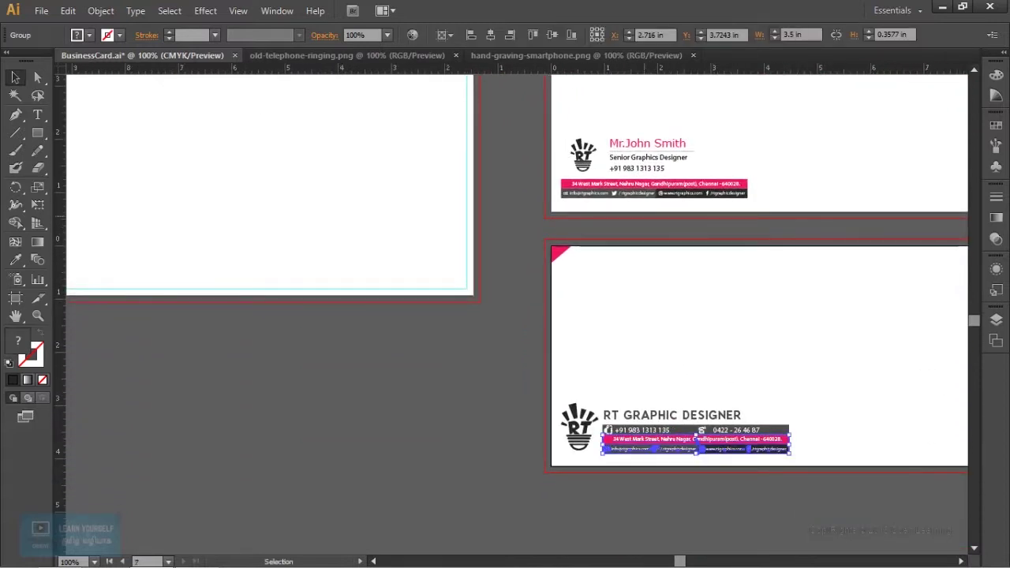
pyautogui.hotkey('ctrl', '=')
pyautogui.hotkey('ctrl', '=')
pyautogui.hotkey('ctrl', '=')
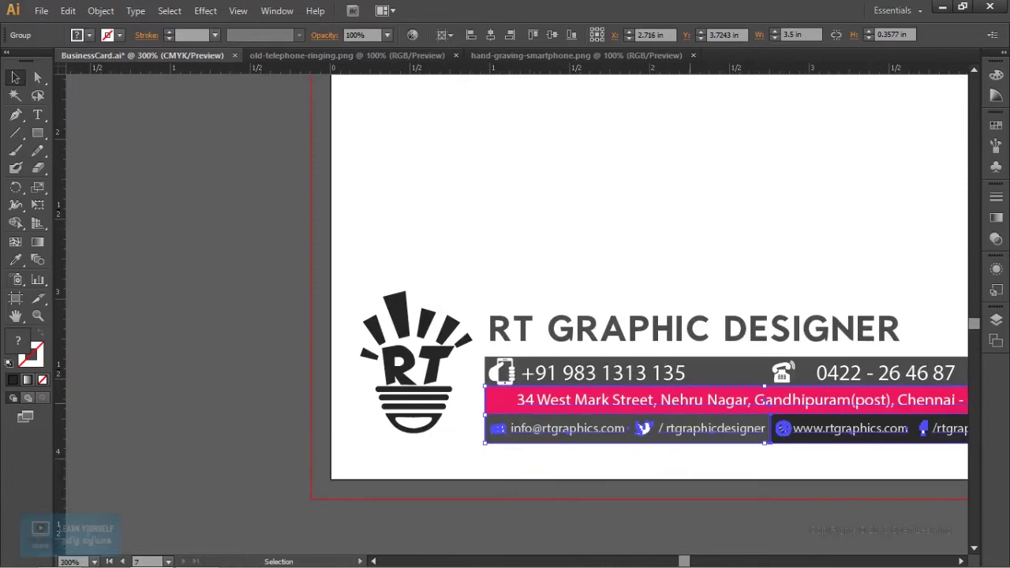
pyautogui.doubleClick(770, 401)
pyautogui.click(770, 401)
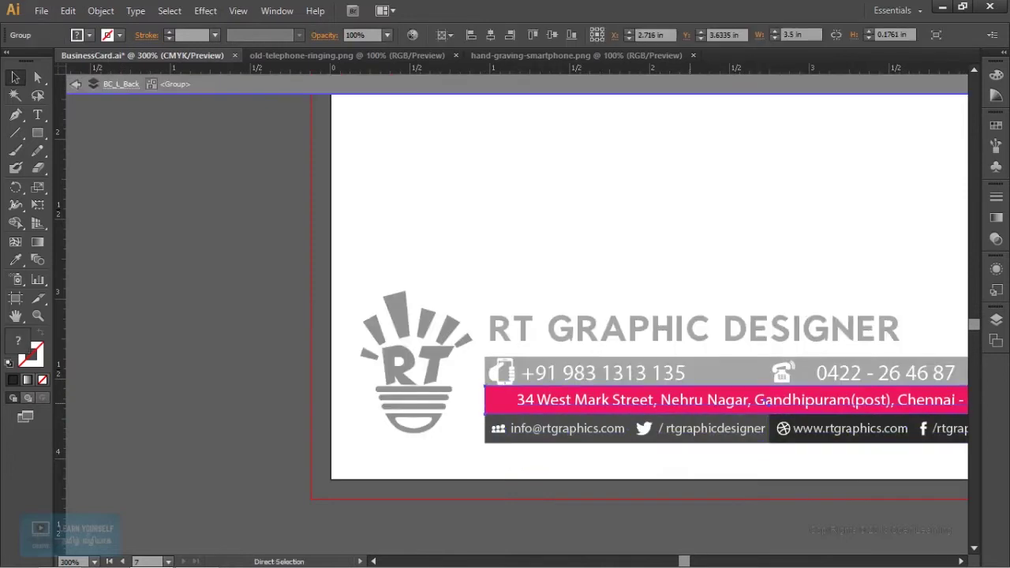
pyautogui.press('Escape')
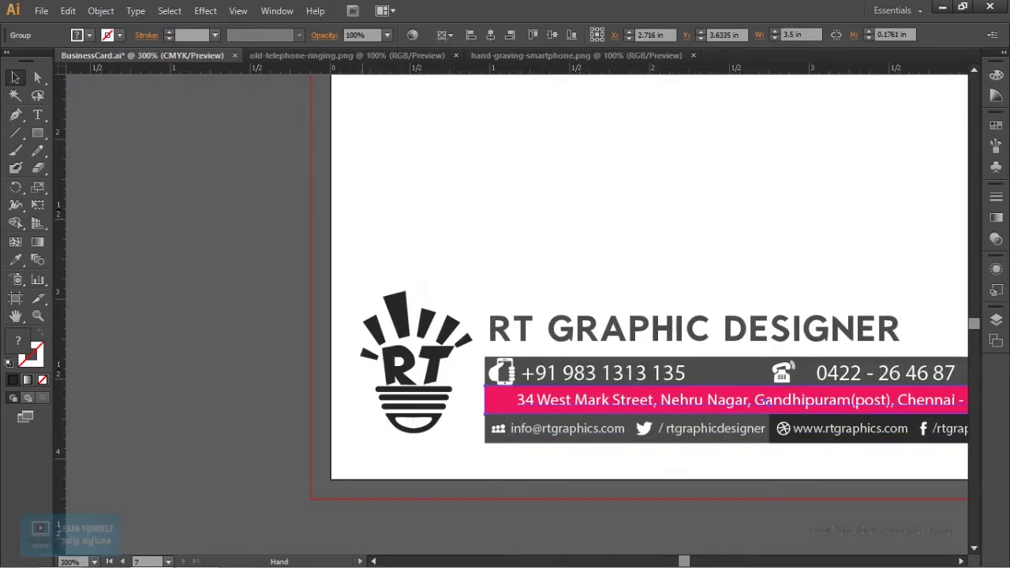
pyautogui.hscroll(-10, 505, 315)
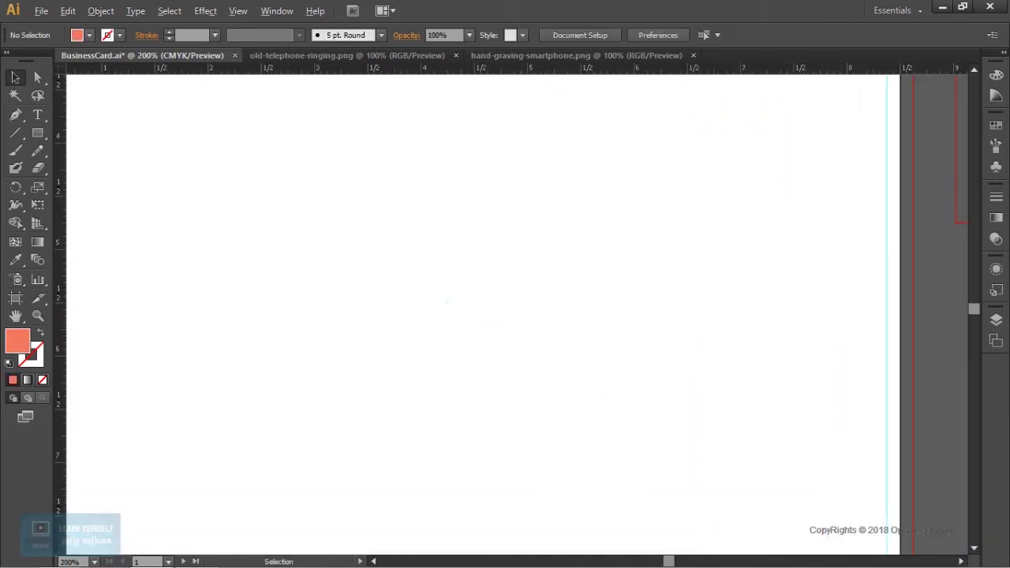
pyautogui.hotkey('ctrl', 'v')
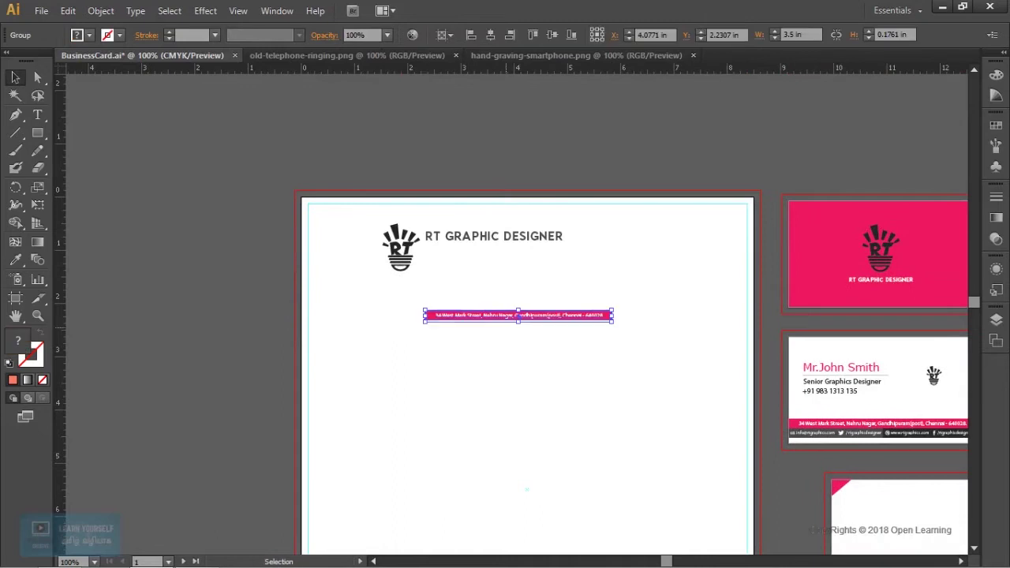
# - Move the pasted pink address bar up directly beneath the RT GRAPHIC DESIGNER heading
pyautogui.moveTo(518, 315); pyautogui.dragTo(520, 249)
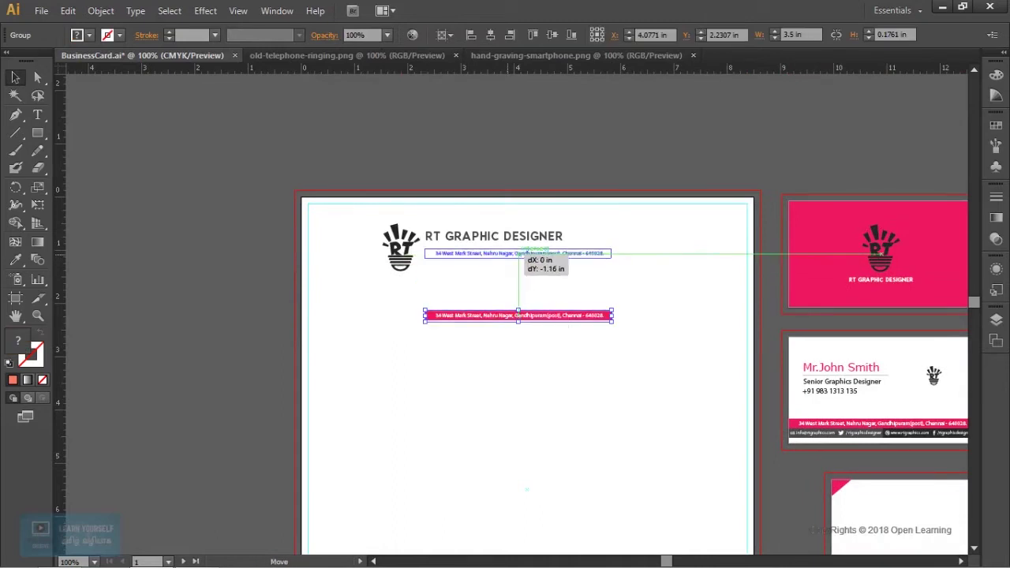
pyautogui.hotkey('ctrl', 'shift', 'a')
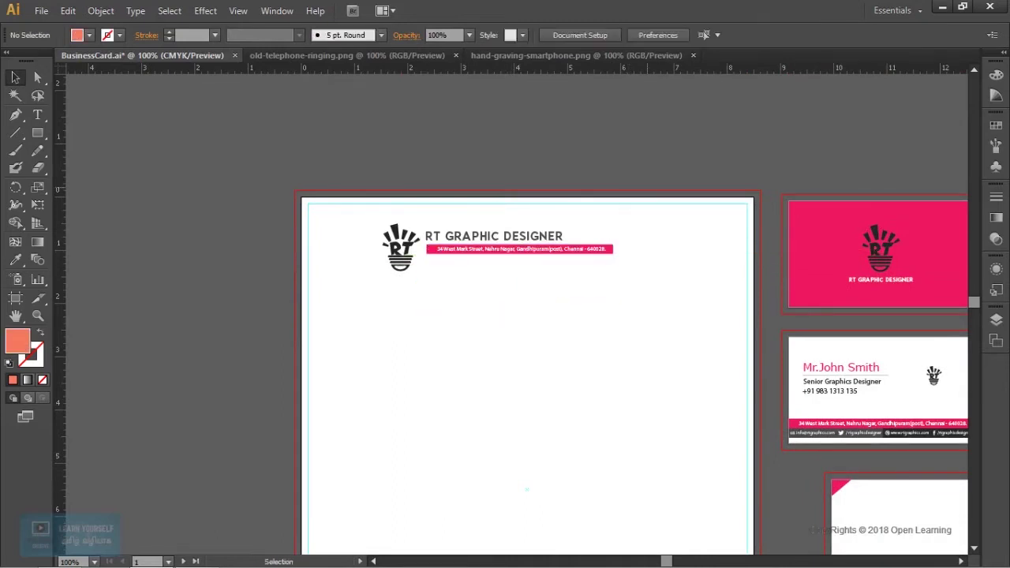
pyautogui.hotkey('ctrl', '+')
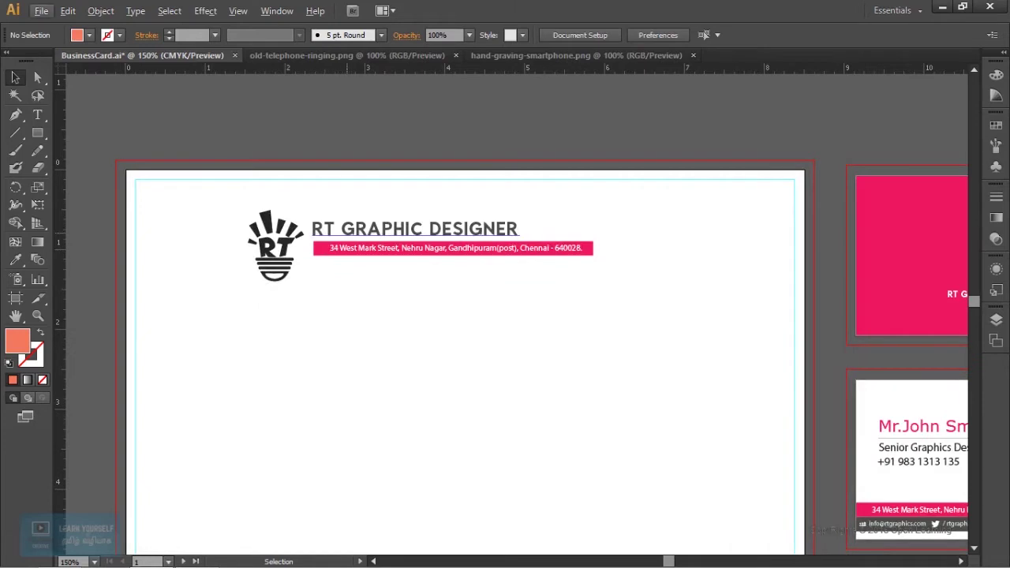
pyautogui.click(271, 251)
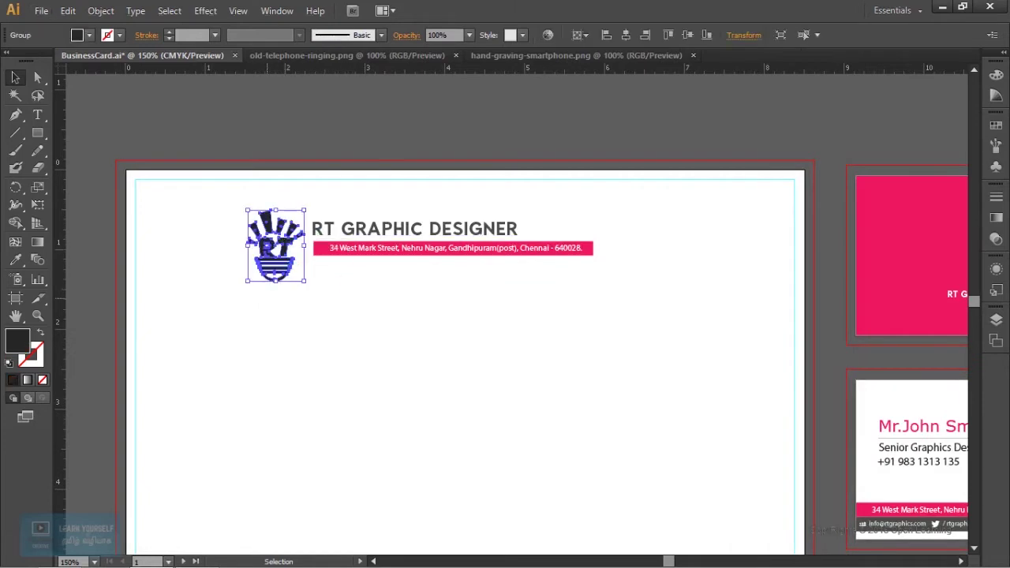
# - Enlarge the RT logo and heading and reposition them side by side at the top-left
pyautogui.moveTo(247, 281); pyautogui.dragTo(225, 310)
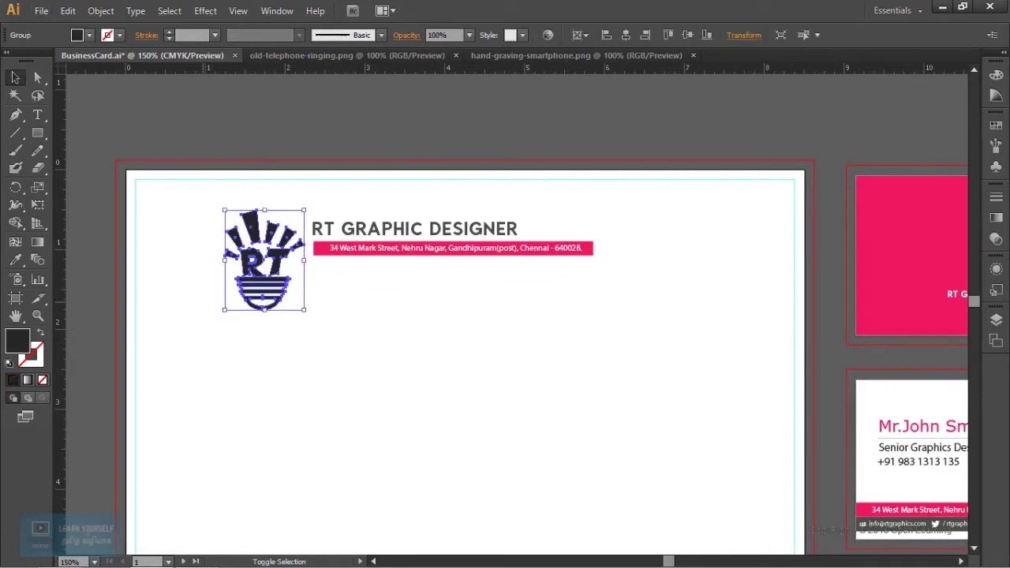
pyautogui.moveTo(259, 273); pyautogui.dragTo(221, 273)
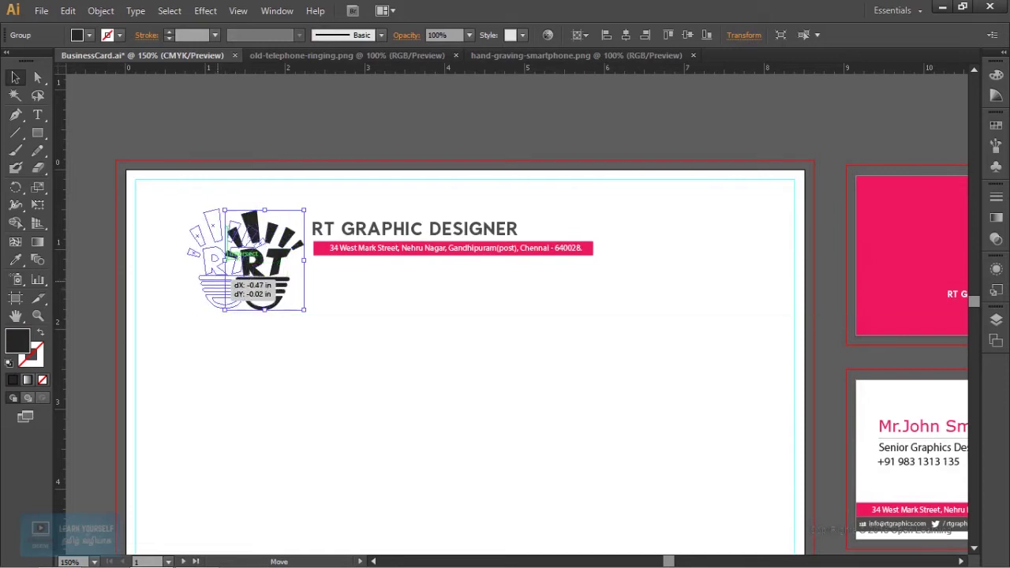
pyautogui.click(356, 231)
pyautogui.moveTo(403, 249); pyautogui.dragTo(378, 287)
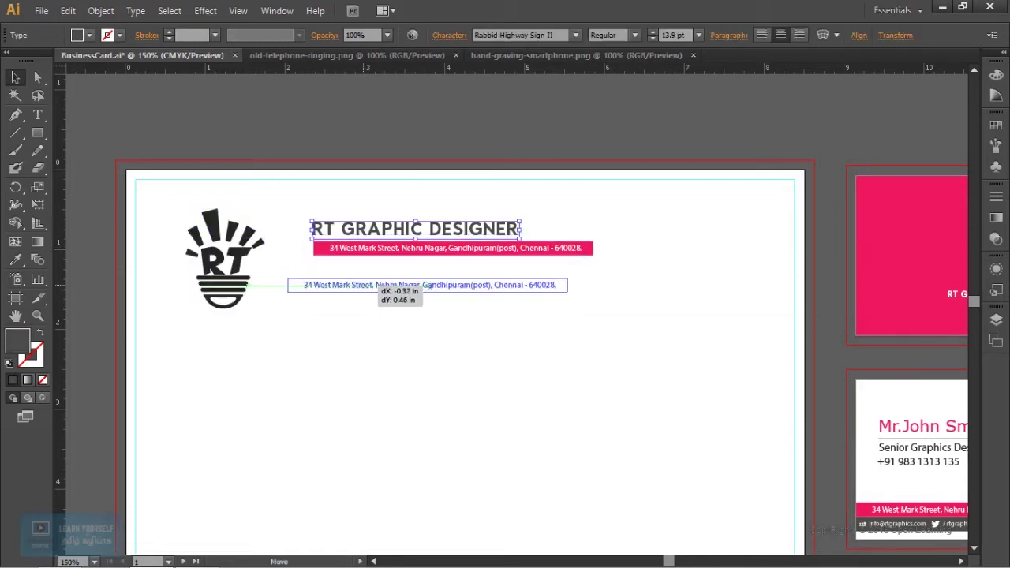
pyautogui.moveTo(384, 232); pyautogui.dragTo(357, 241)
pyautogui.moveTo(494, 251)
pyautogui.mouseDown()
pyautogui.moveTo(712, 268)
pyautogui.moveTo(702, 264)
pyautogui.mouseUp()
pyautogui.hotkey('ctrl', 'shift', 'a')
pyautogui.hotkey('ctrl', '-')
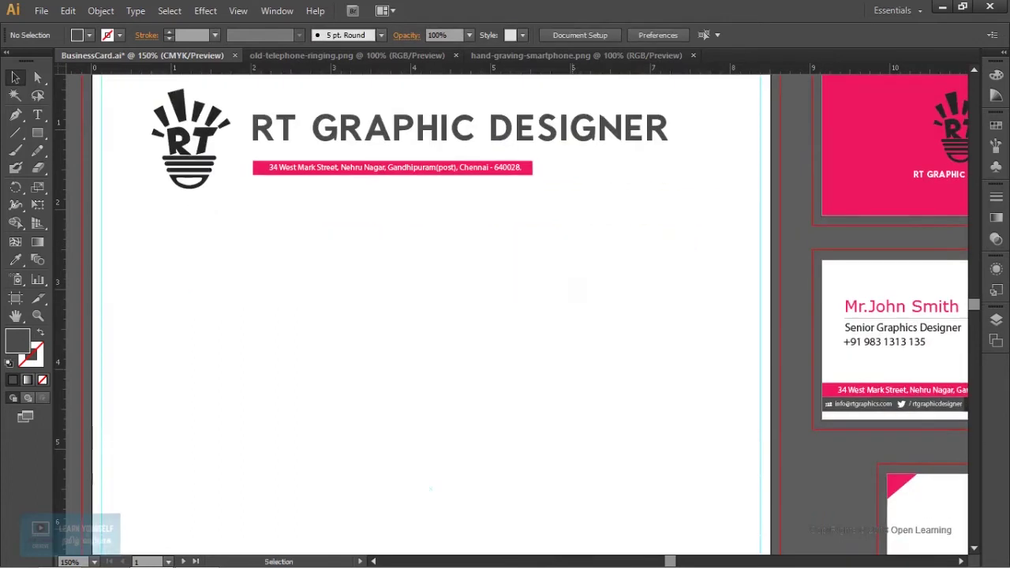
# - Stretch the pink address bar wider to 4.2386 in
pyautogui.click(540, 216)
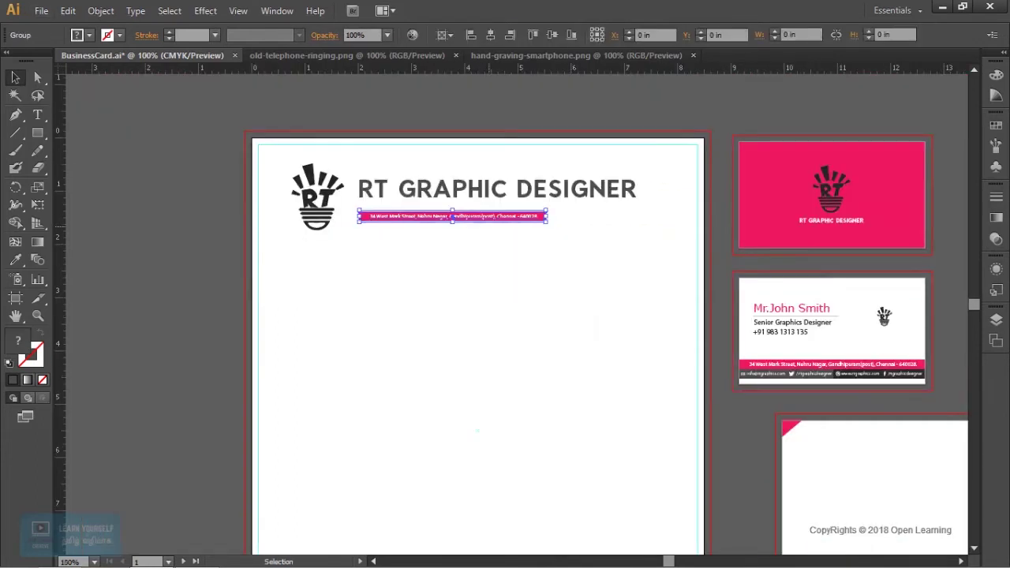
pyautogui.moveTo(546, 216); pyautogui.dragTo(586, 217)
pyautogui.hotkey('ctrl', 'shift', 'a')
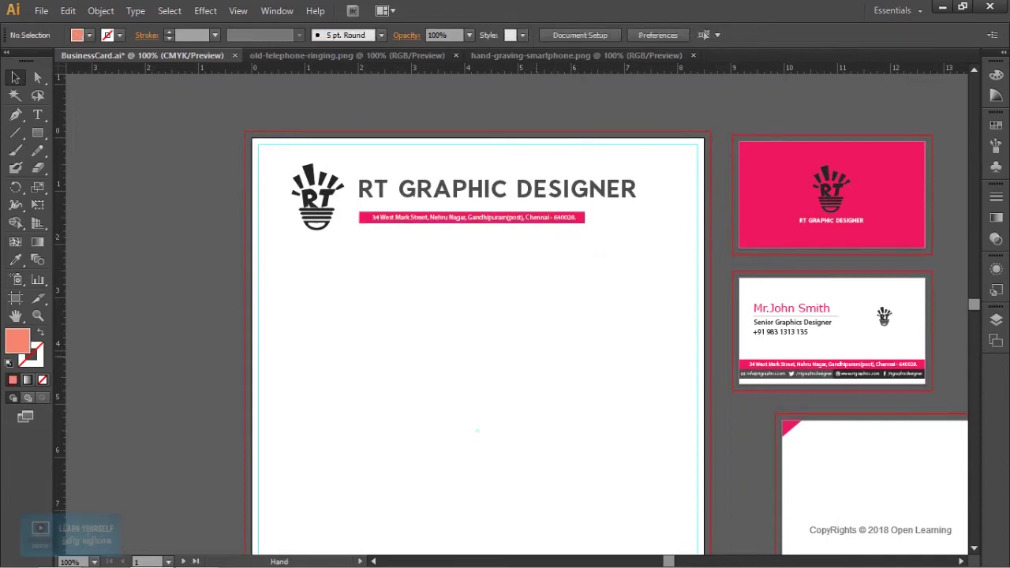
pyautogui.moveTo(476, 431); pyautogui.dragTo(452, 307)
pyautogui.hotkey('ctrl', '-')
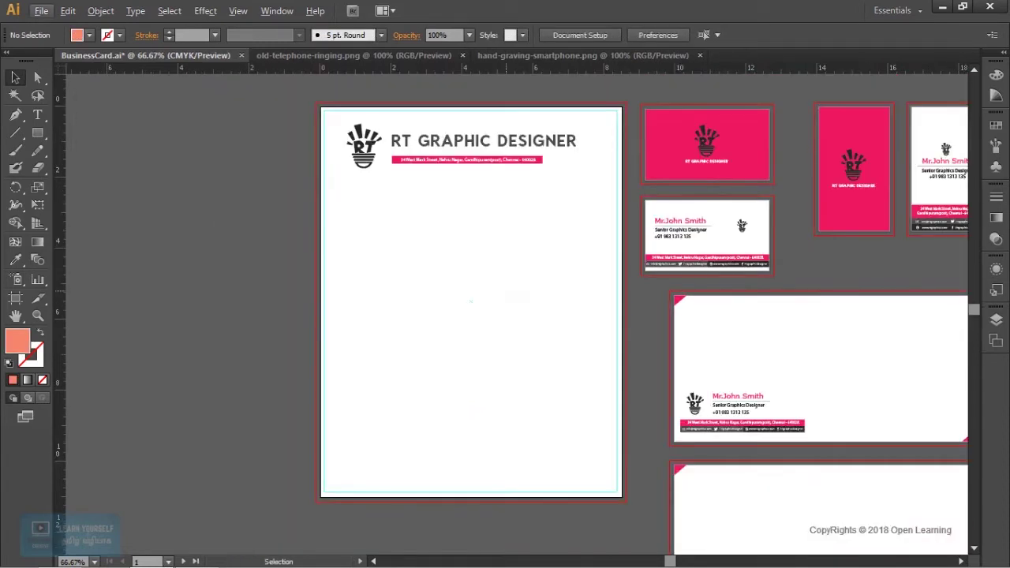
# - Draw a horizontal line across the letterhead bottom and nudge it slightly lower
pyautogui.moveTo(565, 396); pyautogui.dragTo(513, 341)
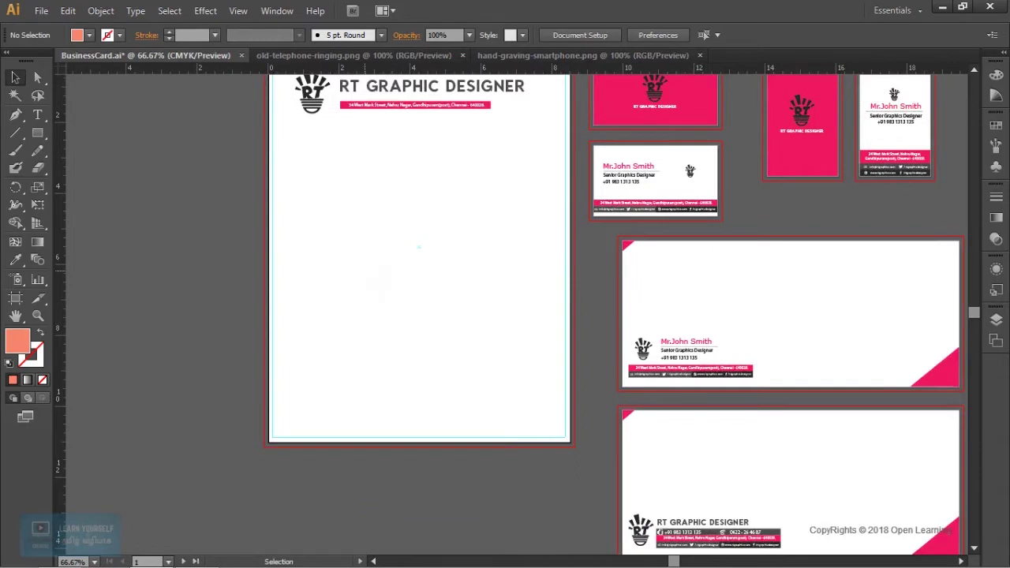
pyautogui.click(15, 133)
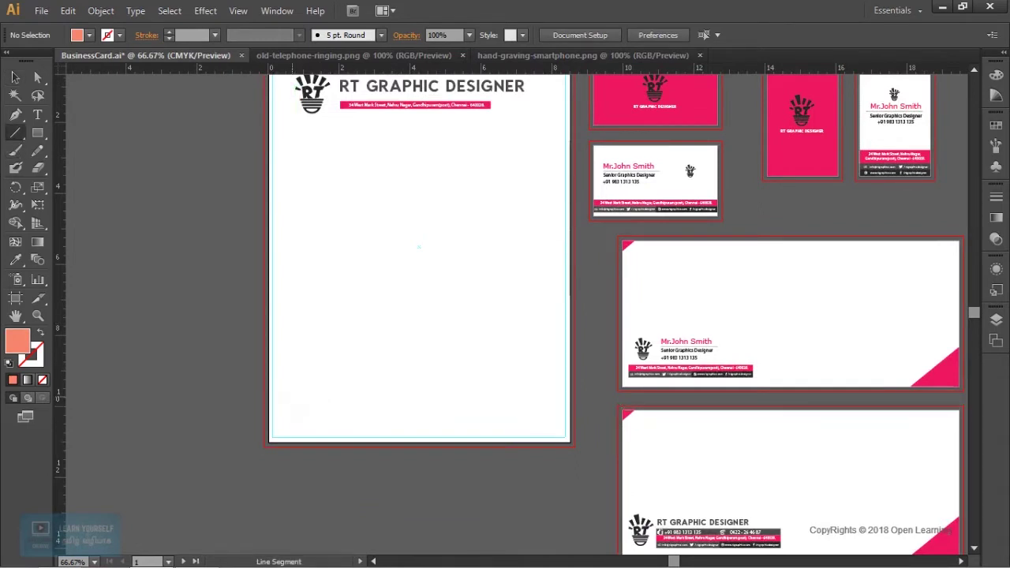
pyautogui.moveTo(280, 404); pyautogui.dragTo(552, 409)
pyautogui.click(15, 77)
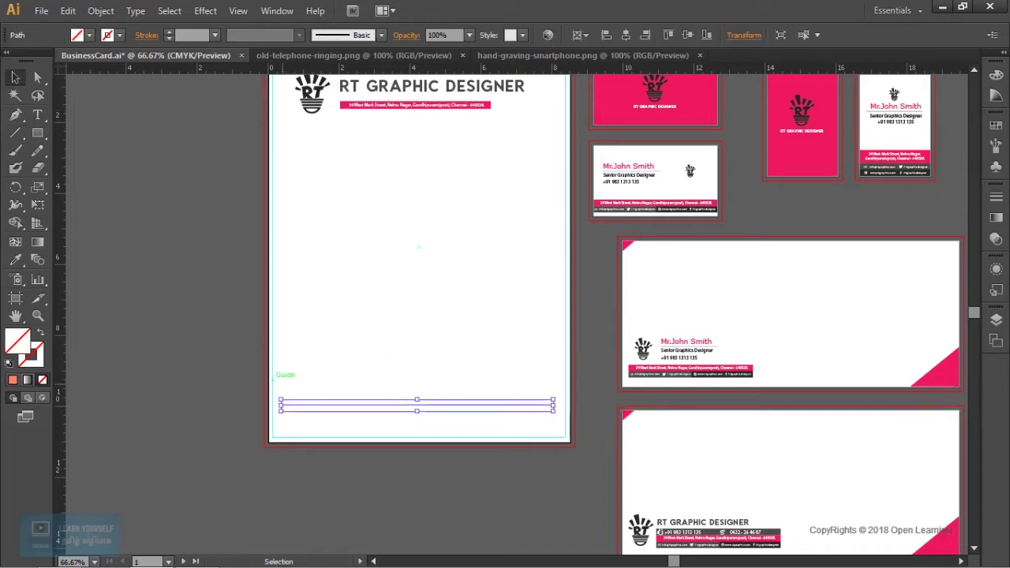
pyautogui.press('Down')
pyautogui.press('Down')
pyautogui.press('Down')
pyautogui.press('Down')
pyautogui.press('Down')
pyautogui.press('Down')
pyautogui.press('Down')
pyautogui.press('Down')
pyautogui.press('Down')
pyautogui.press('Down')
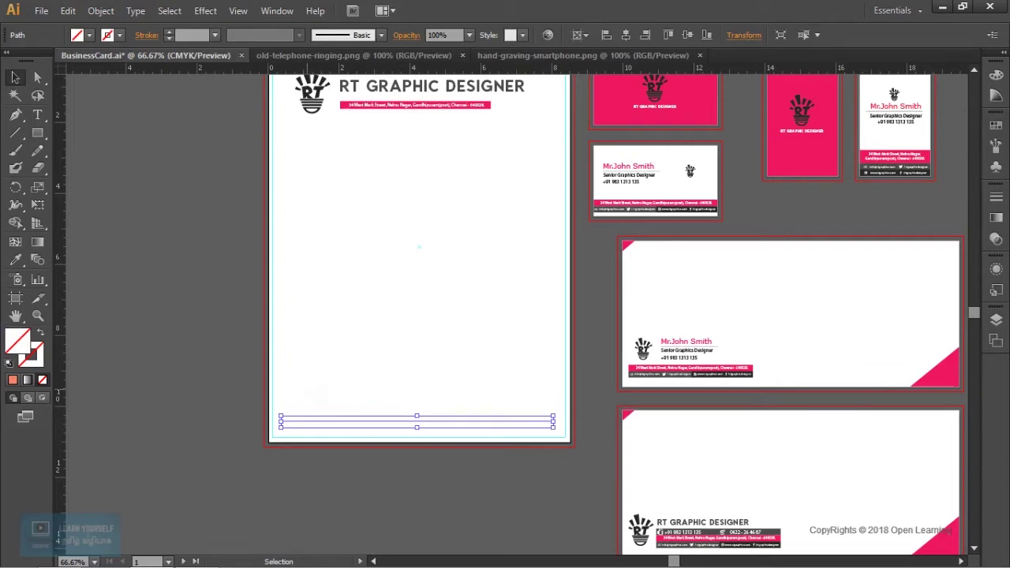
pyautogui.click(345, 403)
pyautogui.scroll(-1, 345, 403)
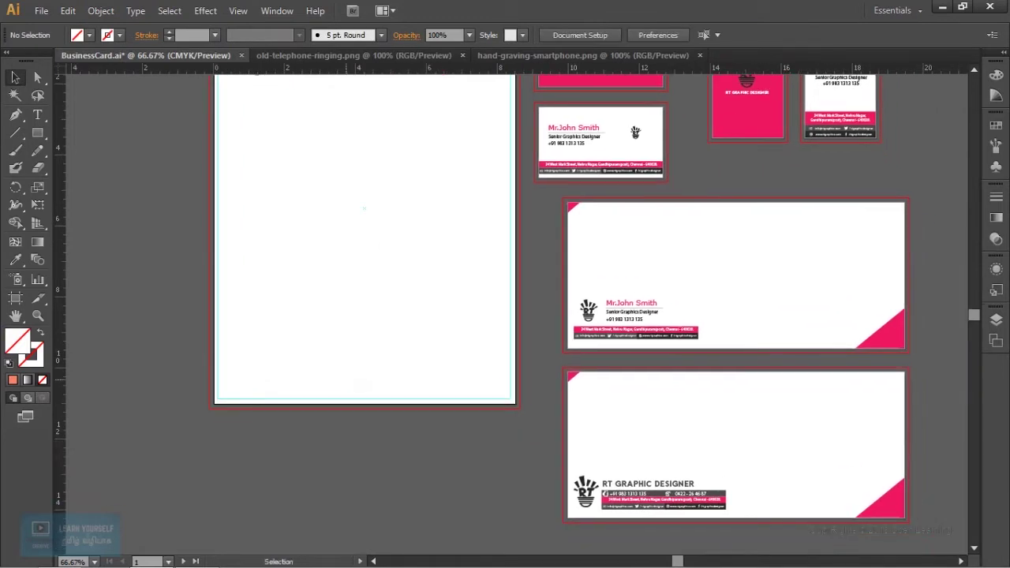
# - Give the bottom line a dark grey #444444 stroke
pyautogui.click(357, 382)
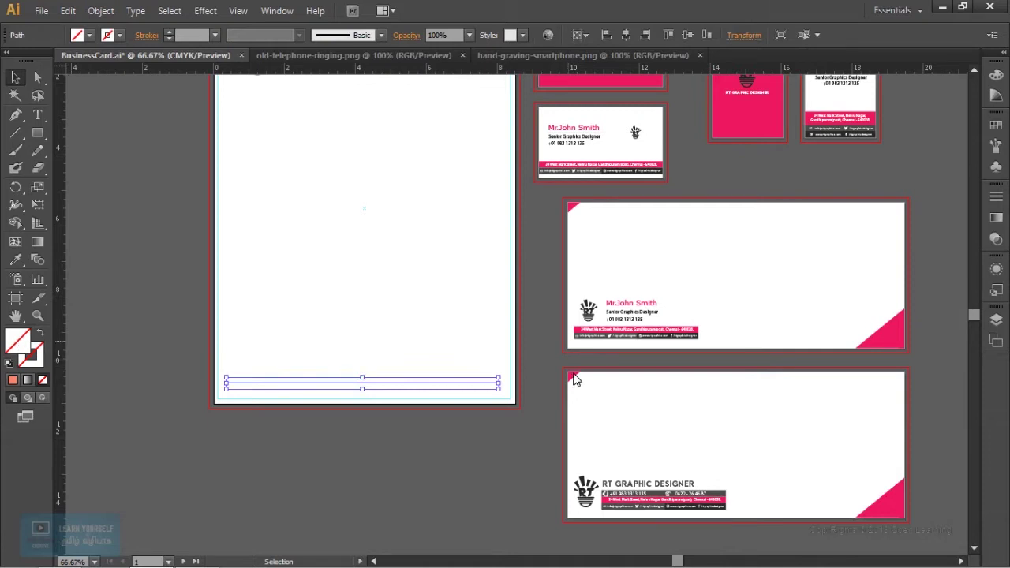
pyautogui.write('34495e')
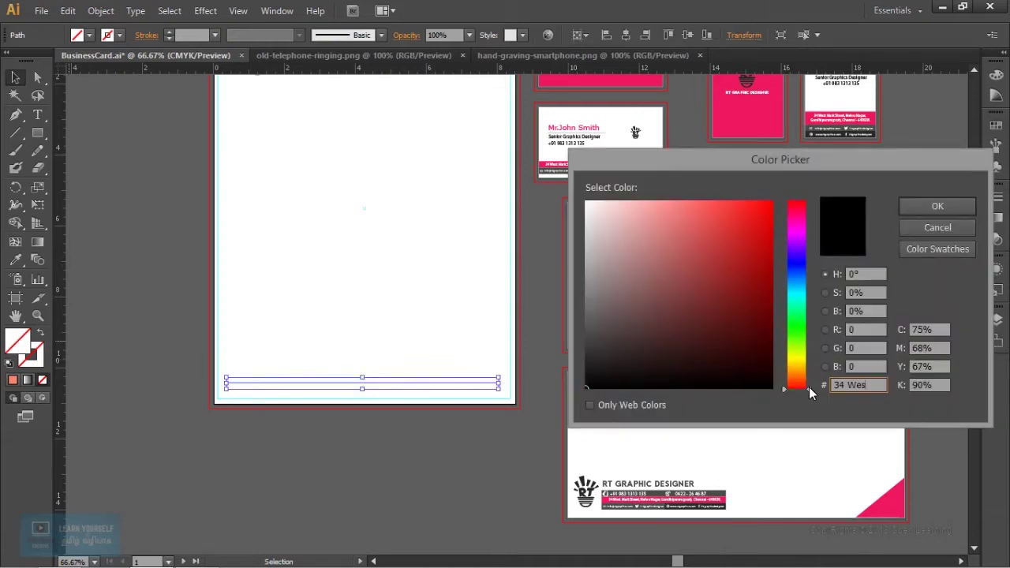
pyautogui.doubleClick(867, 386)
pyautogui.moveTo(604, 329); pyautogui.dragTo(576, 346)
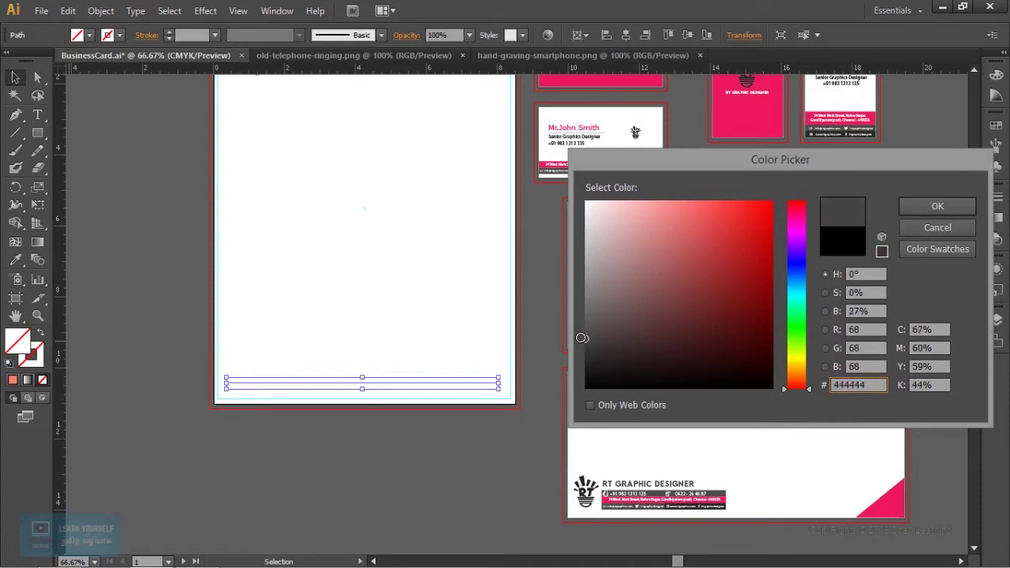
pyautogui.click(919, 208)
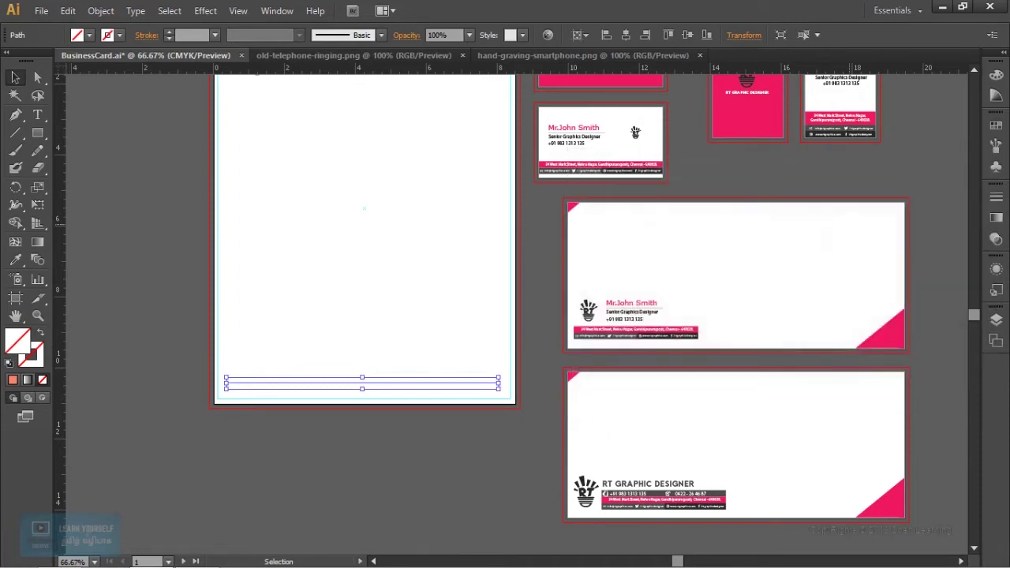
pyautogui.hotkey('ctrl', 'shift', 'a')
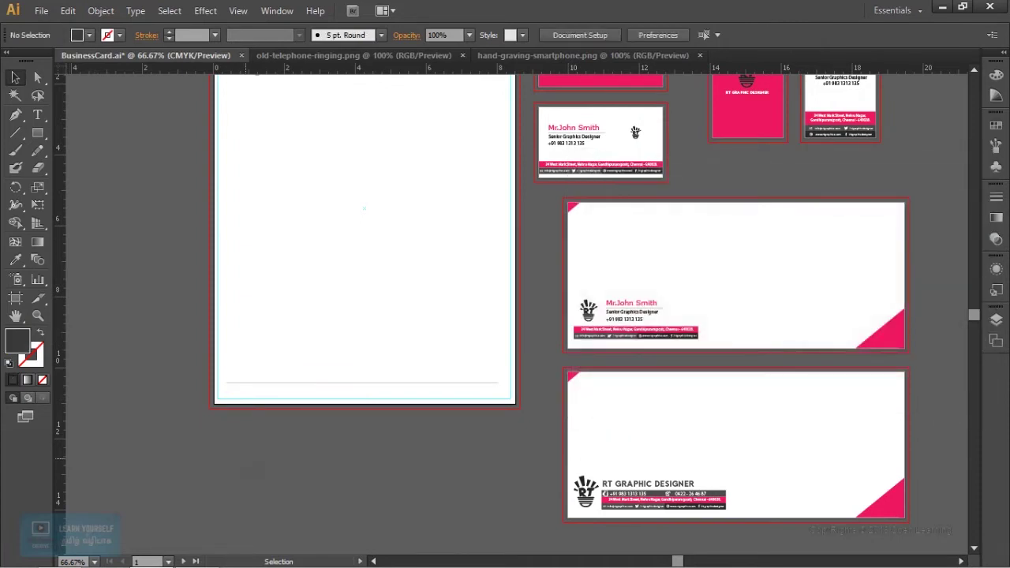
# - Duplicate the grey bottom line and move the copy under the header address bar
pyautogui.scroll(1, 517, 316)
pyautogui.scroll(3, 517, 316)
pyautogui.scroll(-5, 517, 316)
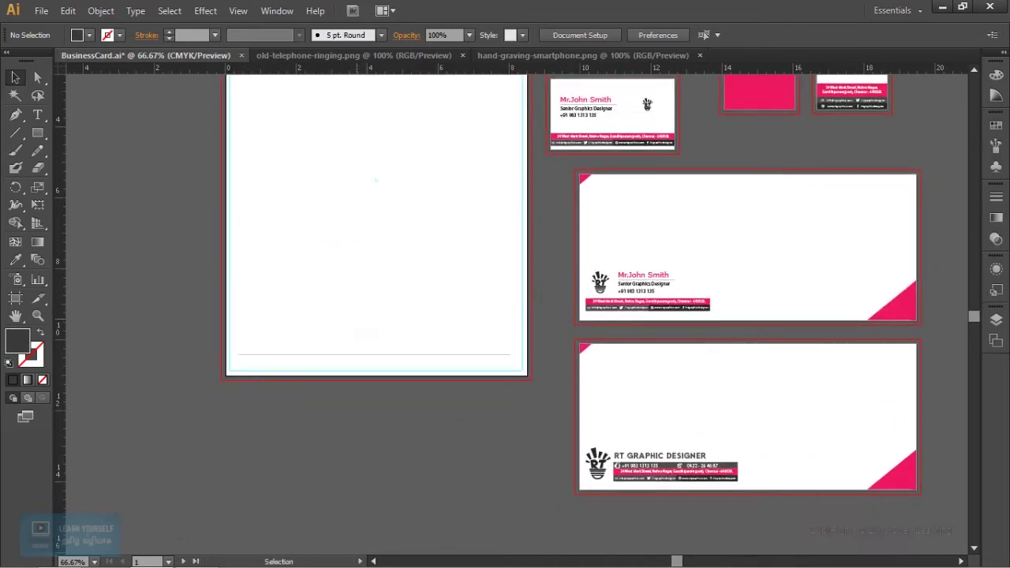
pyautogui.click(371, 354)
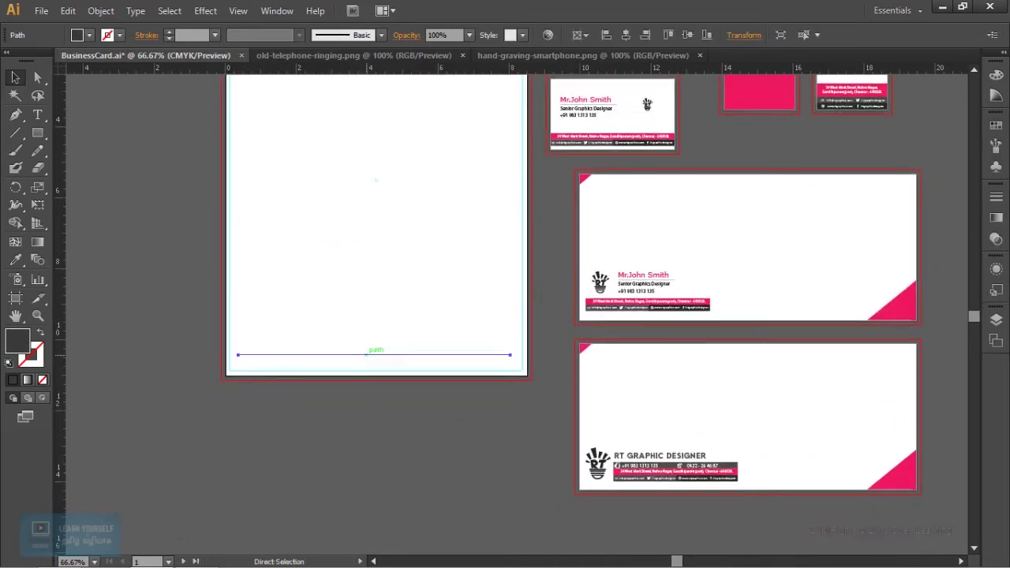
pyautogui.scroll(5, 371, 355)
pyautogui.hotkey('ctrl', 'shift', 'a')
pyautogui.hotkey('ctrl', 'v')
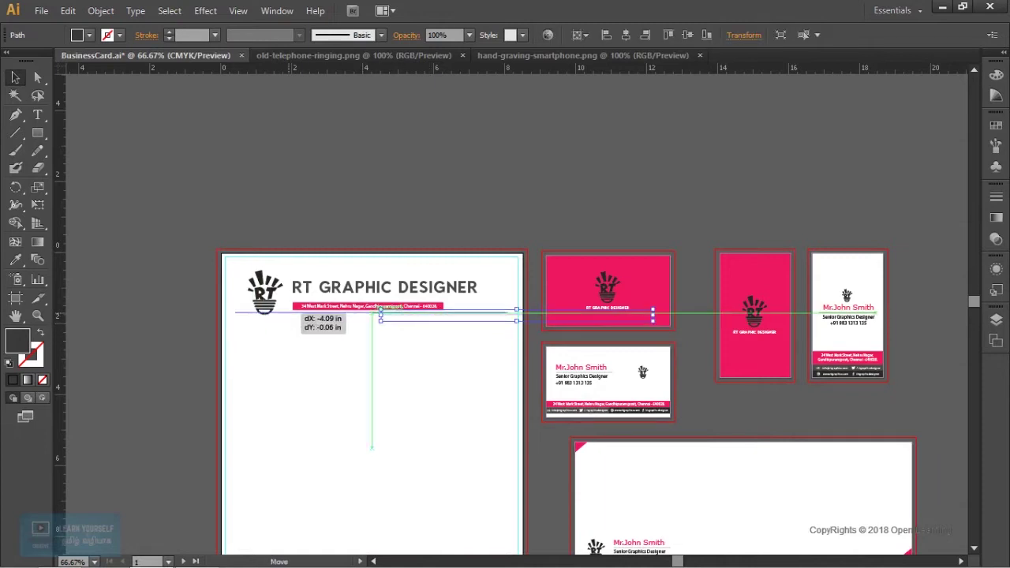
pyautogui.moveTo(433, 314); pyautogui.dragTo(287, 314)
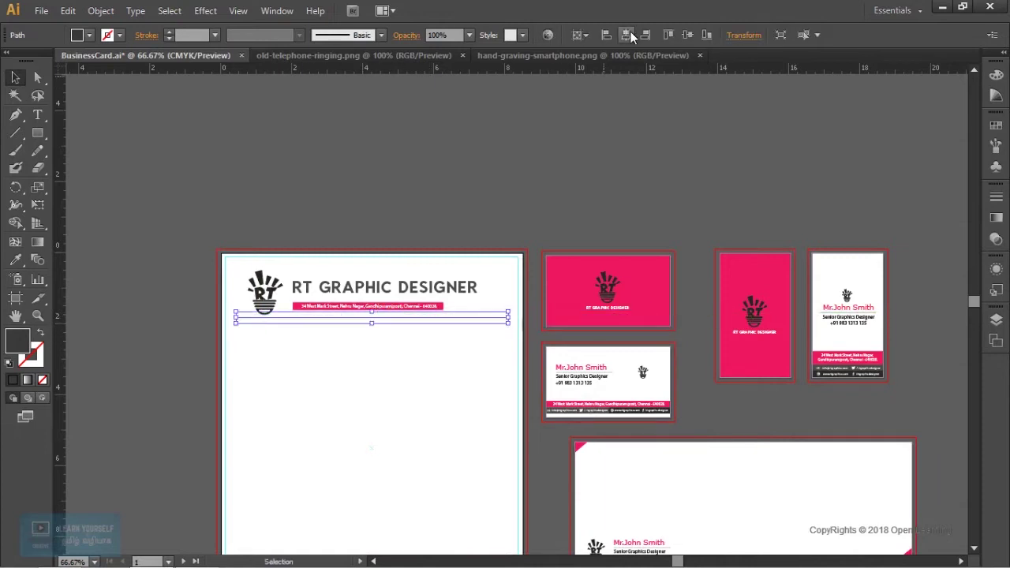
# - Align the copied header line relative to the artboard and check the layout
pyautogui.click(580, 34)
pyautogui.click(601, 91)
pyautogui.hotkey('ctrl', 'shift', 'a')
pyautogui.hotkey('ctrl', '+')
pyautogui.hotkey('ctrl', '+')
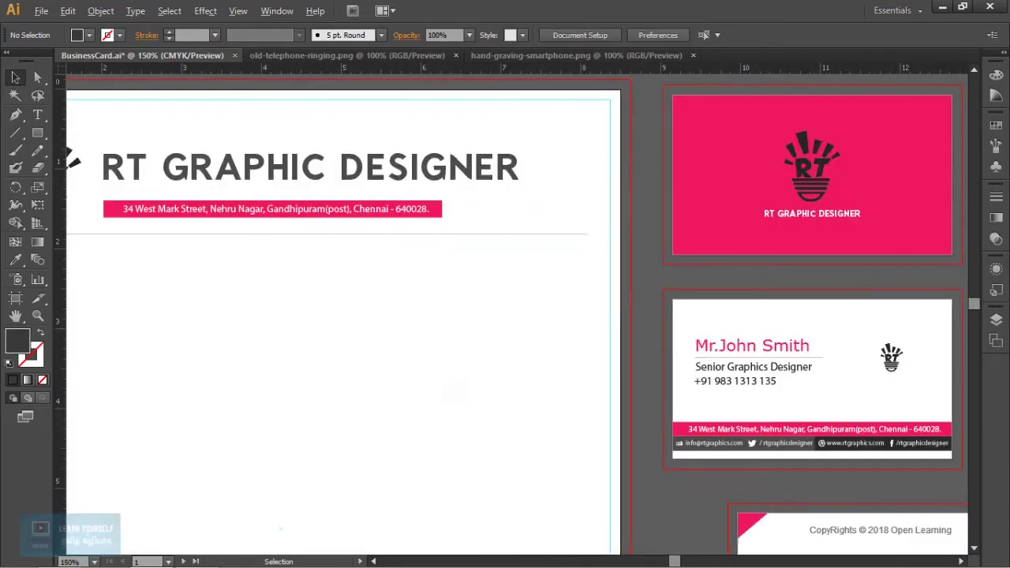
pyautogui.moveTo(280, 529)
pyautogui.mouseDown()
pyautogui.moveTo(428, 474)
pyautogui.moveTo(401, 289)
pyautogui.moveTo(401, 192)
pyautogui.mouseUp()
pyautogui.hotkey('ctrl', '-')
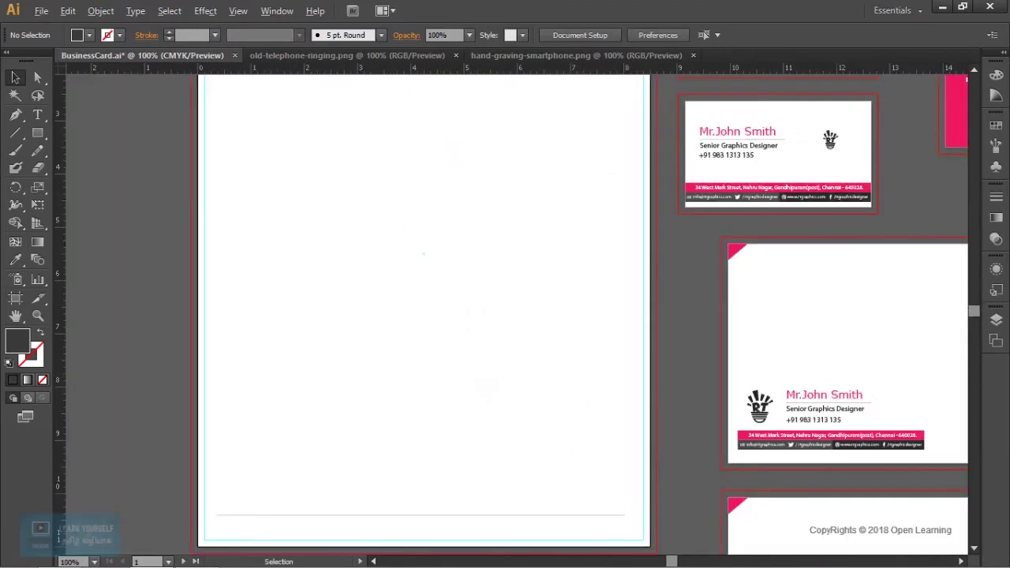
pyautogui.hotkey('ctrl', '-')
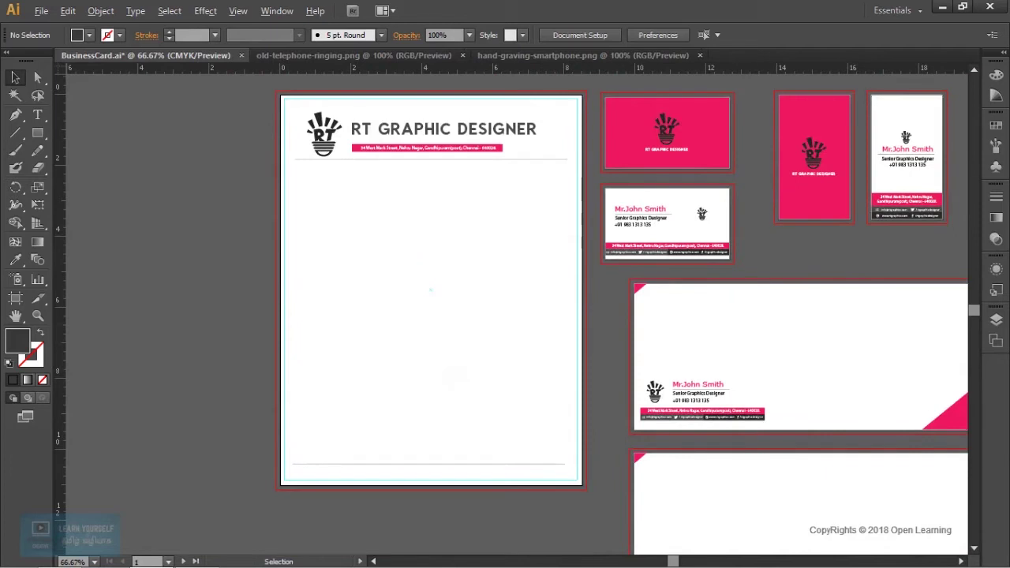
# - Select the envelope's contact row (email, Twitter, website, Facebook) inside its address strip group
pyautogui.click(706, 416)
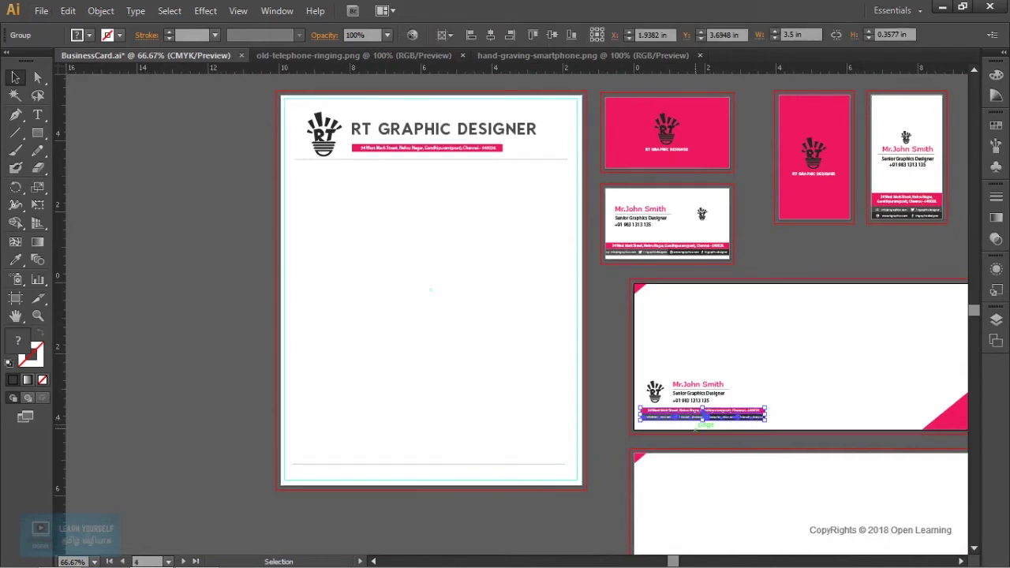
pyautogui.hotkey('ctrl', '+')
pyautogui.hotkey('ctrl', '+')
pyautogui.hotkey('ctrl', '+')
pyautogui.hotkey('ctrl', '+')
pyautogui.hotkey('ctrl', '+')
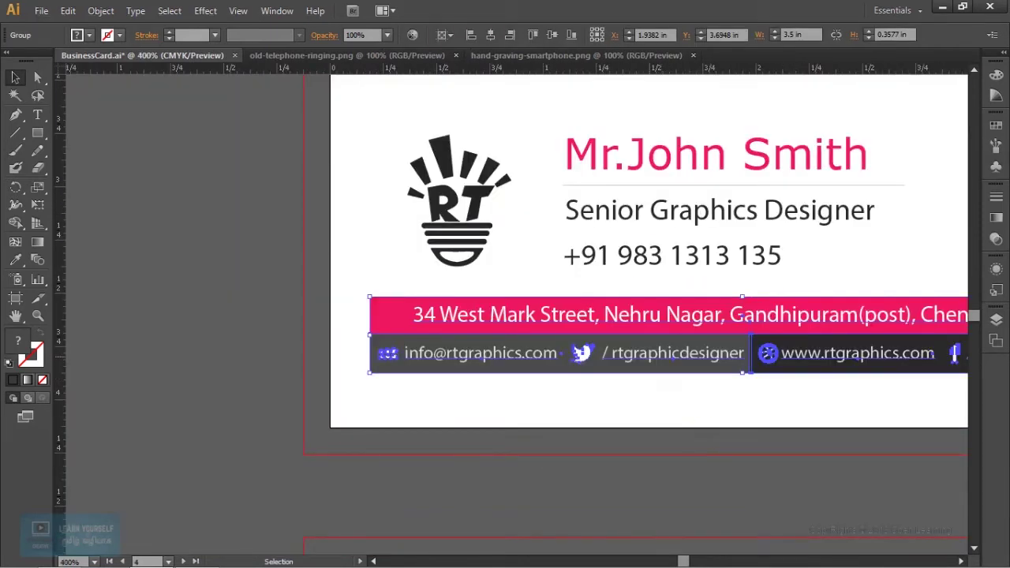
pyautogui.doubleClick(583, 352)
pyautogui.click(583, 353)
pyautogui.moveTo(583, 353)
pyautogui.mouseDown()
pyautogui.moveTo(587, 544)
pyautogui.moveTo(395, 275)
pyautogui.mouseUp()
pyautogui.press('Escape')
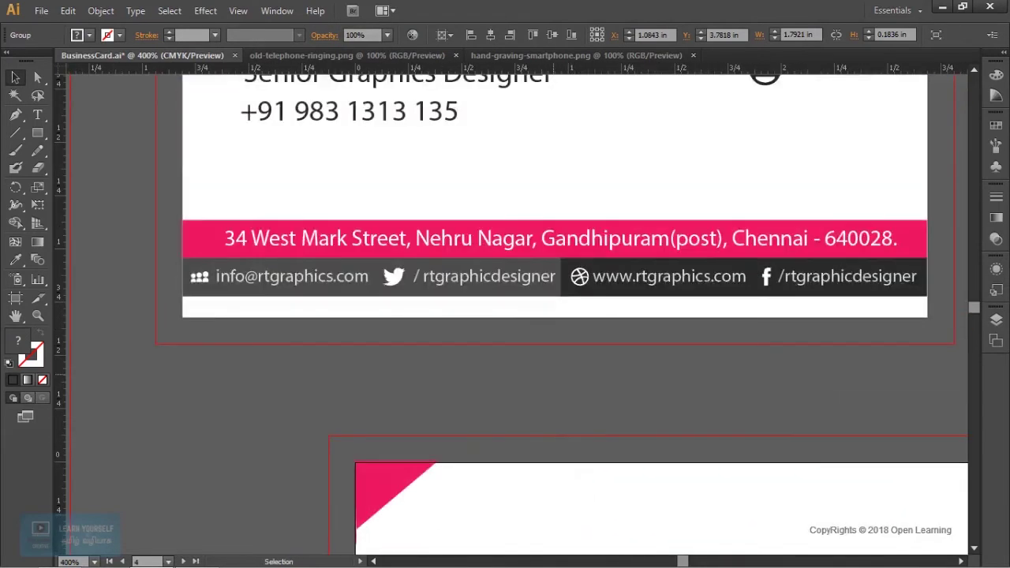
pyautogui.doubleClick(371, 277)
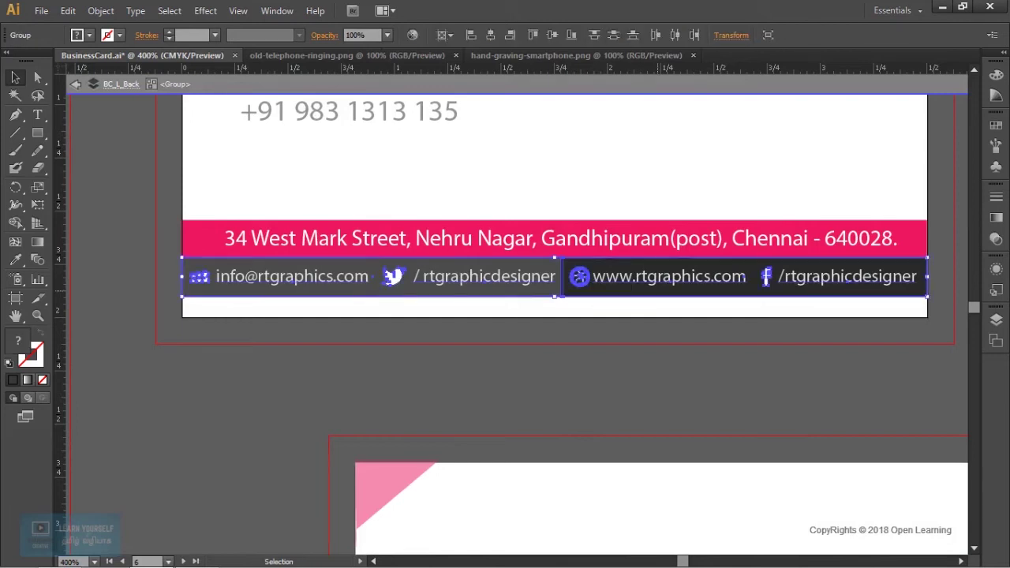
pyautogui.press('Escape')
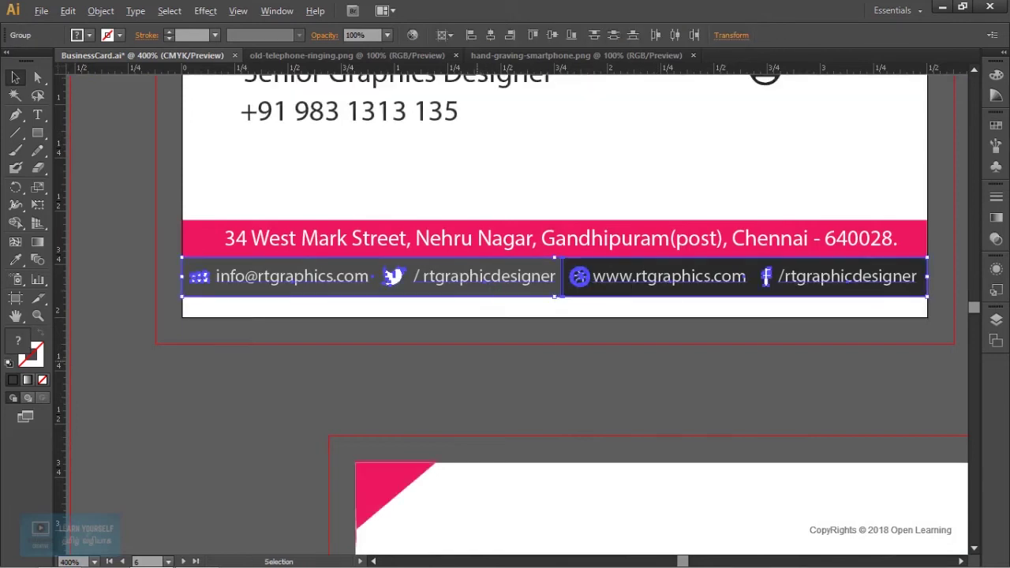
# - Place the contact row at the letterhead bottom and centre both groups horizontally
pyautogui.hotkey('ctrl', '0')
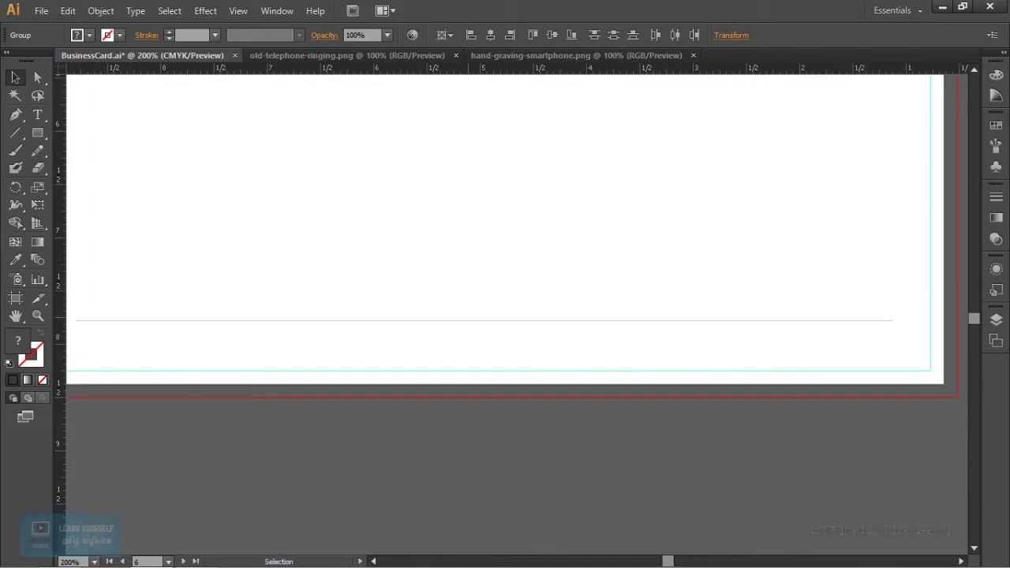
pyautogui.moveTo(473, 314)
pyautogui.mouseDown()
pyautogui.moveTo(402, 345)
pyautogui.moveTo(529, 376)
pyautogui.moveTo(449, 373)
pyautogui.mouseUp()
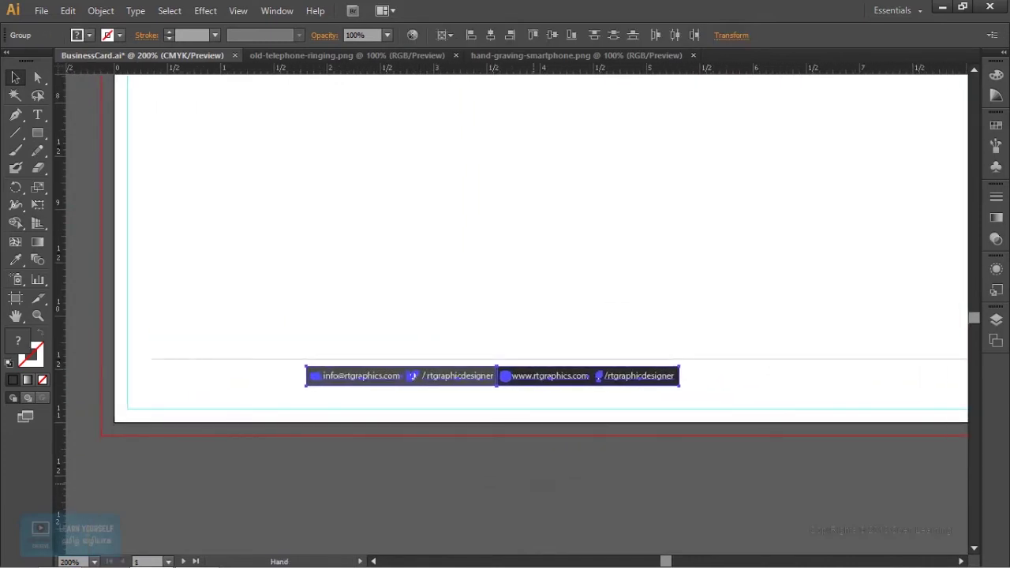
pyautogui.click(489, 35)
pyautogui.hotkey('ctrl', 'z')
pyautogui.hotkey('ctrl', 'shift', 'a')
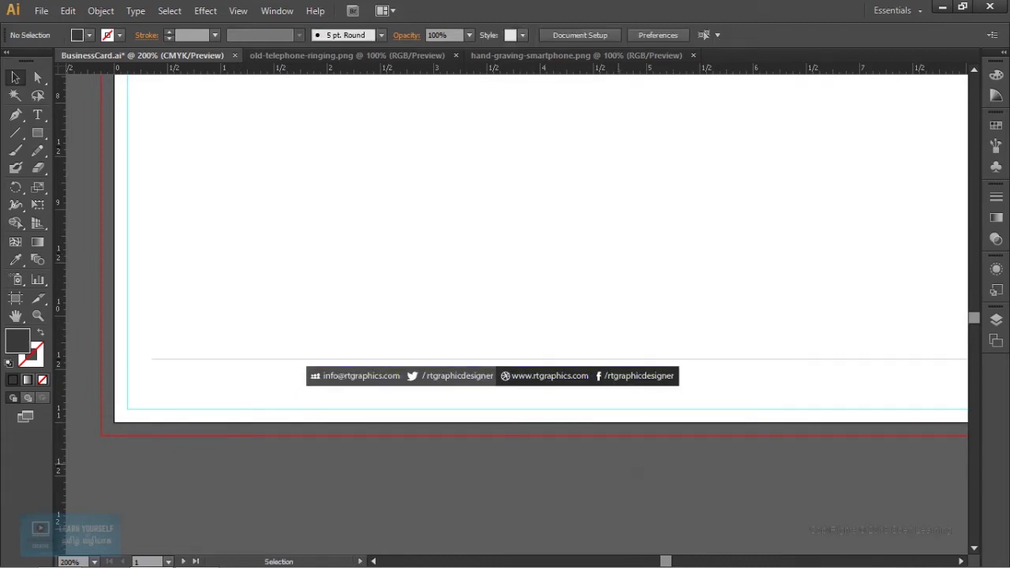
pyautogui.click(553, 376)
pyautogui.keyDown('shift'); pyautogui.click(474, 379); pyautogui.keyUp('shift')
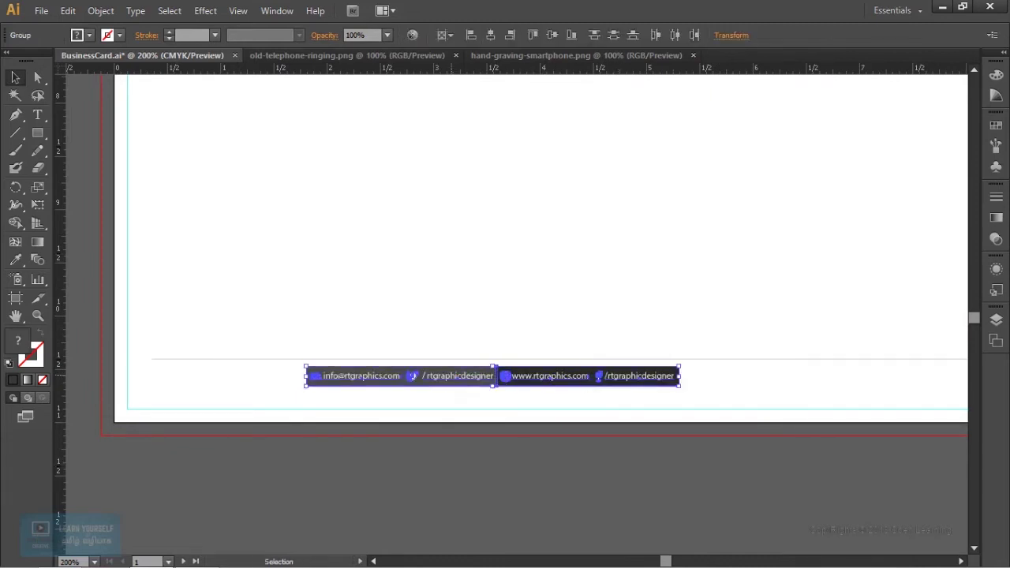
pyautogui.click(495, 34)
pyautogui.hotkey('ctrl', 'shift', 'a')
pyautogui.hotkey('ctrl', '-')
pyautogui.hotkey('ctrl', '-')
pyautogui.hotkey('ctrl', '-')
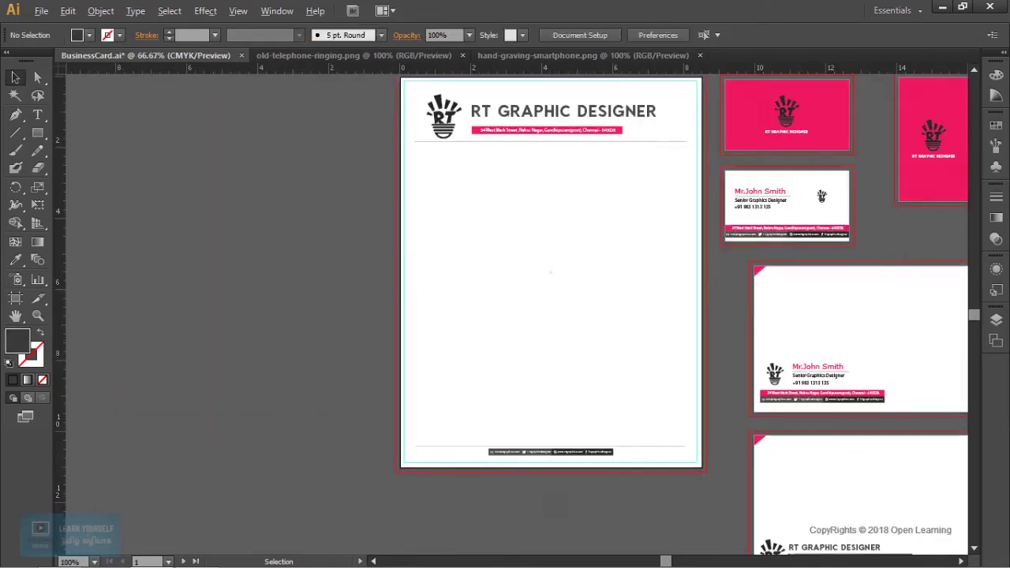
pyautogui.moveTo(550, 272)
pyautogui.mouseDown()
pyautogui.moveTo(433, 314)
pyautogui.moveTo(377, 282)
pyautogui.mouseUp()
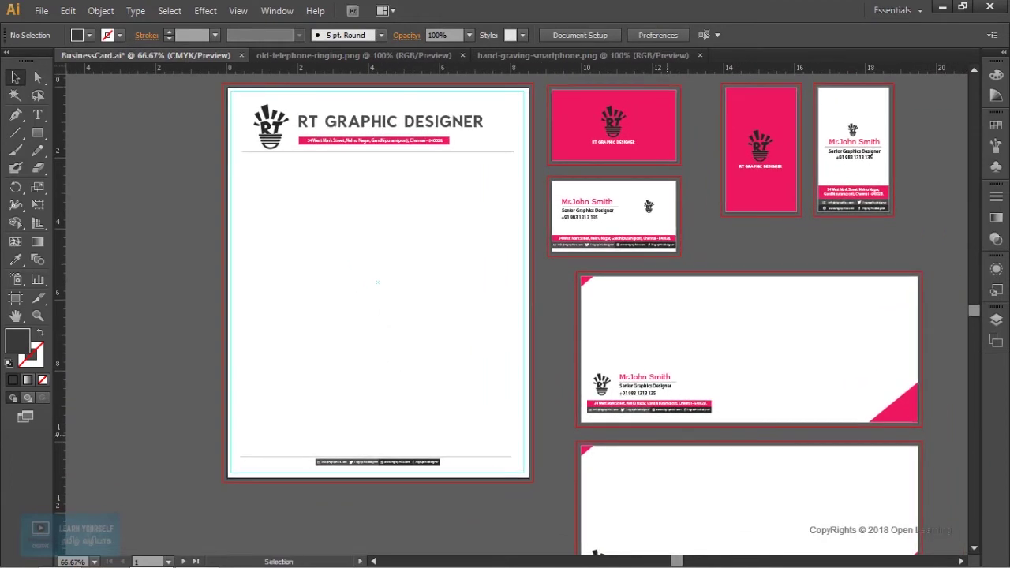
# - Group the card's phone-hand icon, first phone number and telephone icon
pyautogui.moveTo(378, 282); pyautogui.dragTo(302, 45)
pyautogui.scroll(2, 588, 357)
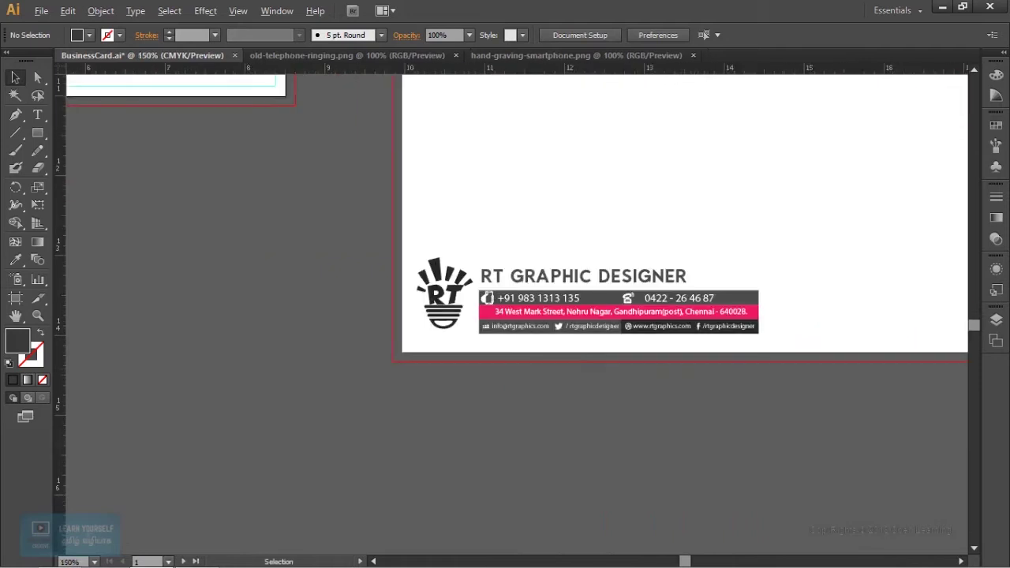
pyautogui.scroll(1, 588, 357)
pyautogui.click(521, 277)
pyautogui.keyDown('shift'); pyautogui.click(606, 277); pyautogui.keyUp('shift')
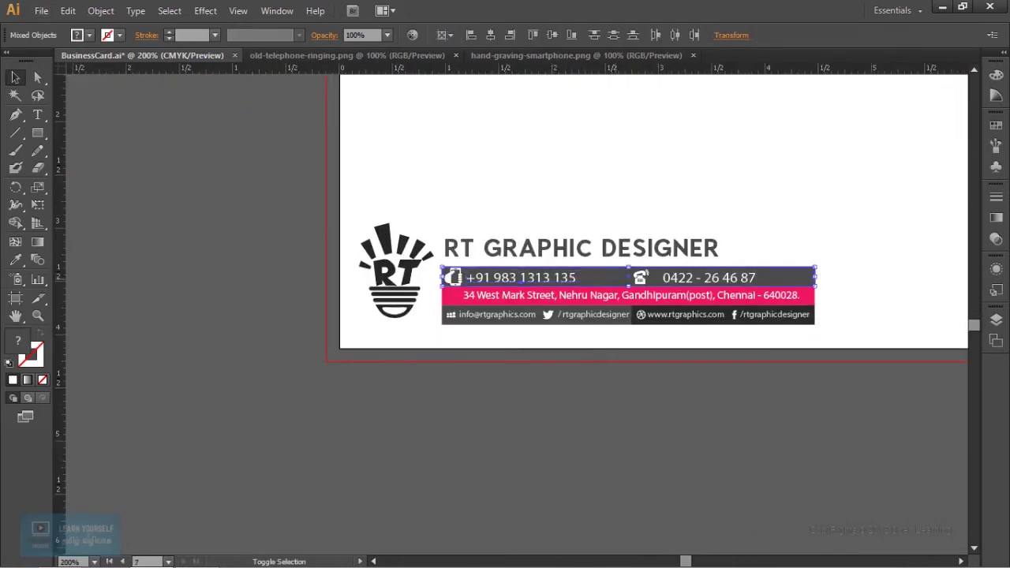
pyautogui.scroll(3, 605, 303)
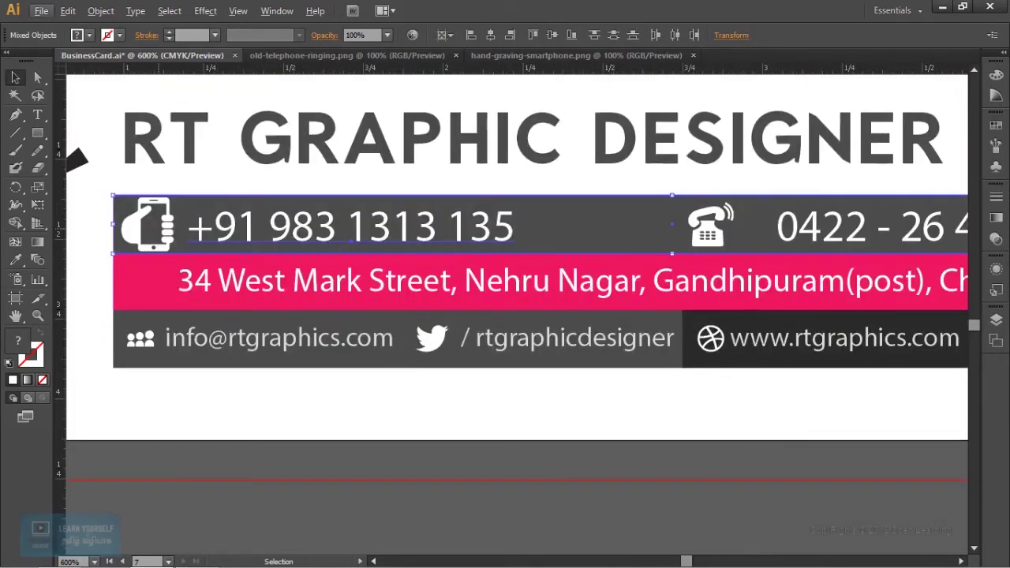
pyautogui.click(149, 225)
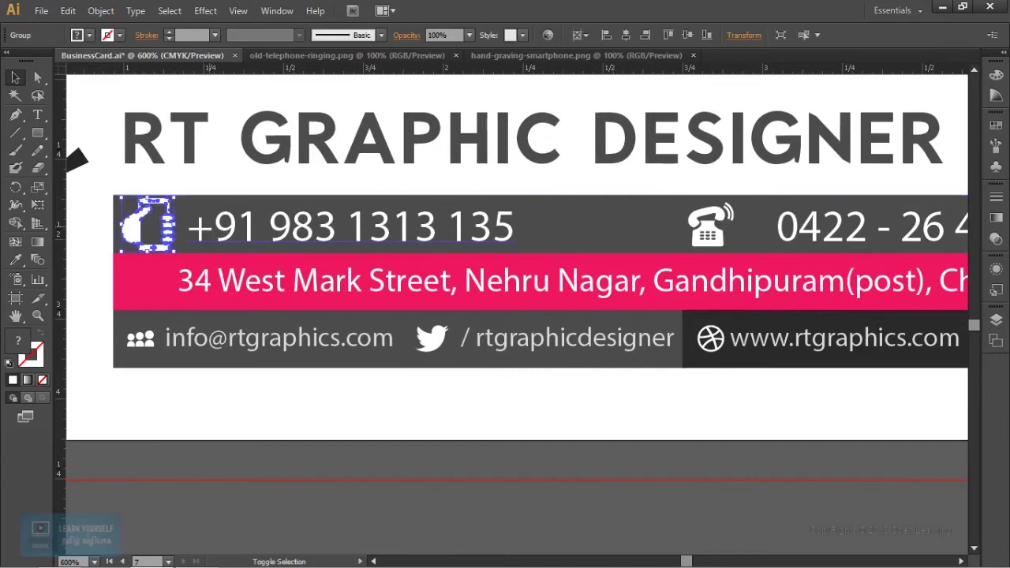
pyautogui.keyDown('shift'); pyautogui.click(356, 227); pyautogui.keyUp('shift')
pyautogui.keyDown('shift'); pyautogui.click(718, 227); pyautogui.keyUp('shift')
pyautogui.keyDown('shift'); pyautogui.click(868, 227); pyautogui.keyUp('shift')
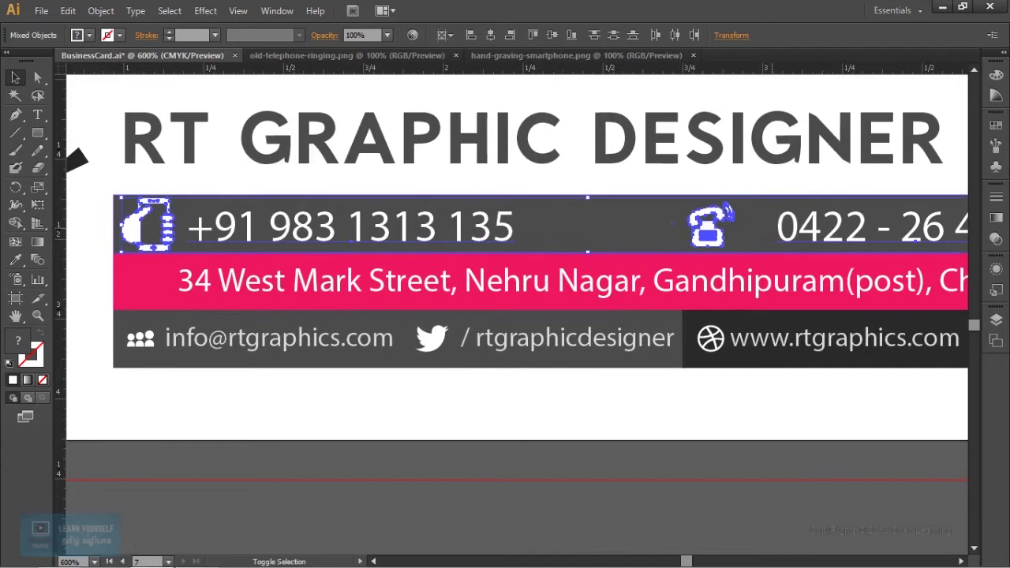
pyautogui.keyDown('shift'); pyautogui.click(868, 227); pyautogui.keyUp('shift')
pyautogui.hotkey('ctrl', 'g')
# - Add the landline number to the phone group and move it below the card
pyautogui.hotkey('ctrl', '-')
pyautogui.hotkey('ctrl', '-')
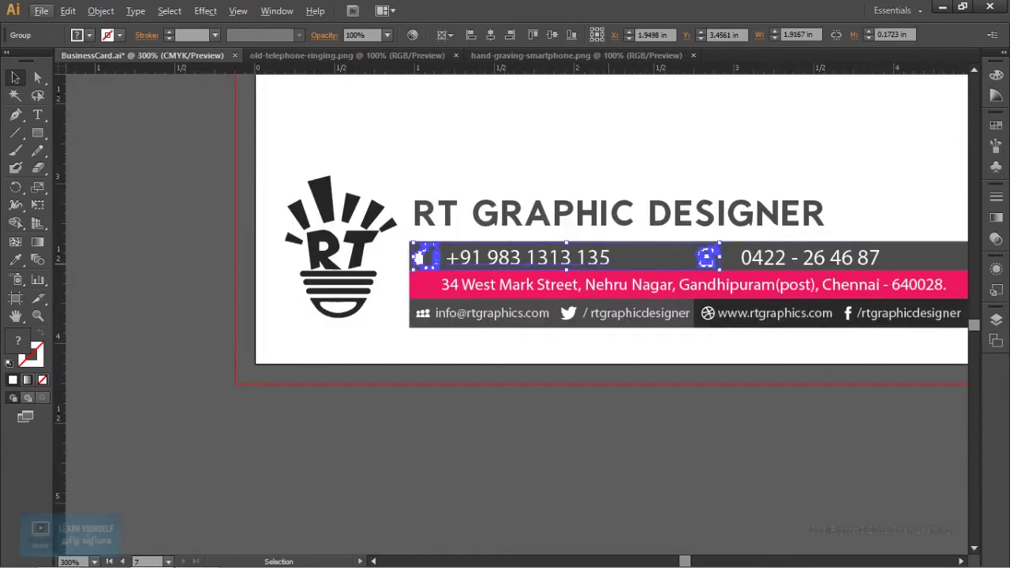
pyautogui.moveTo(631, 257); pyautogui.dragTo(631, 438)
pyautogui.moveTo(747, 448); pyautogui.dragTo(750, 267)
pyautogui.keyDown('shift'); pyautogui.click(810, 257); pyautogui.keyUp('shift')
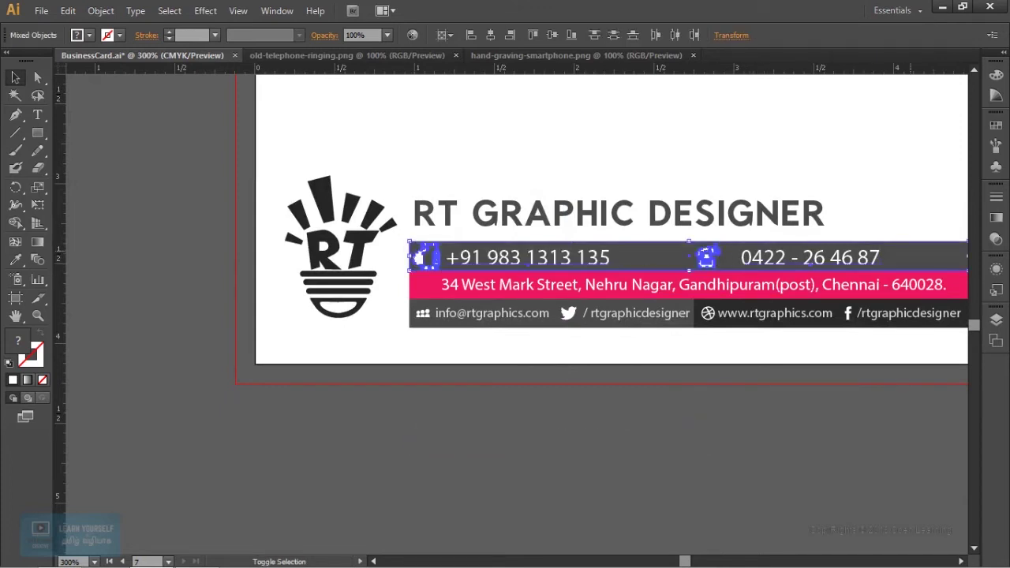
pyautogui.hotkey('ctrl', 'g')
pyautogui.moveTo(785, 262); pyautogui.dragTo(726, 457)
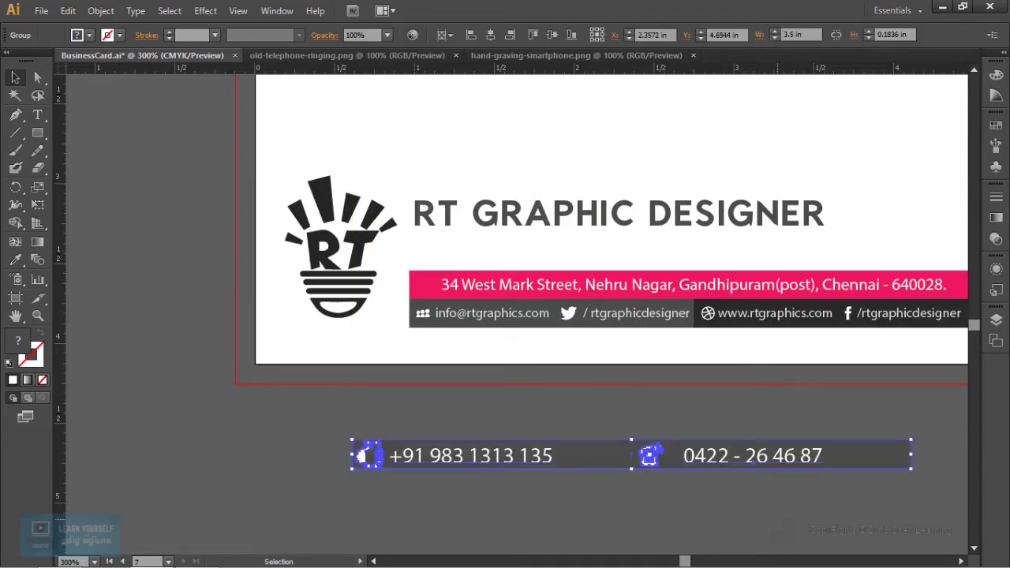
pyautogui.scroll(-1, 776, 520)
# - Paste the phone row onto the letterhead header area
pyautogui.moveTo(695, 478); pyautogui.dragTo(734, 347)
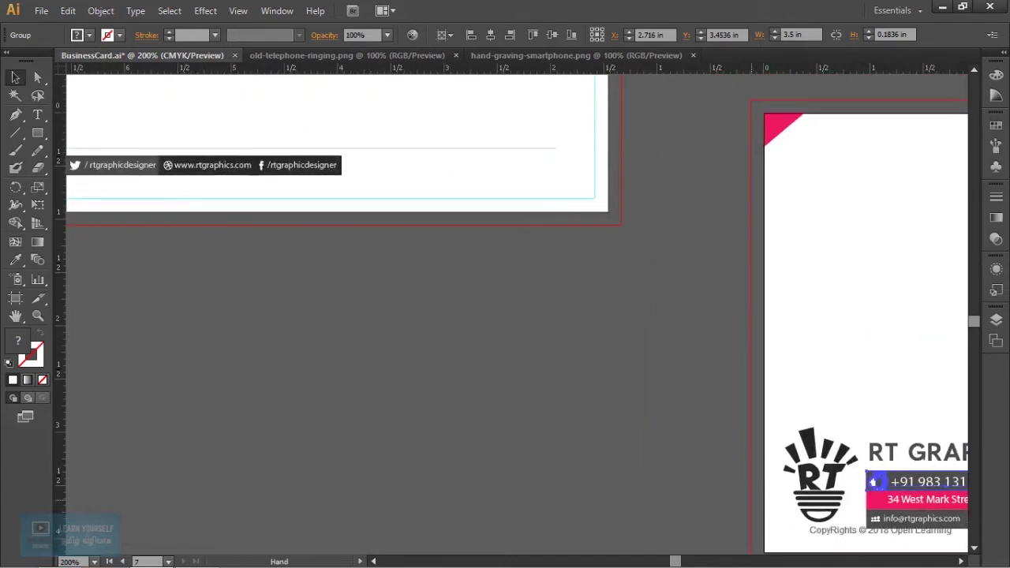
pyautogui.moveTo(727, 345); pyautogui.dragTo(970, 545)
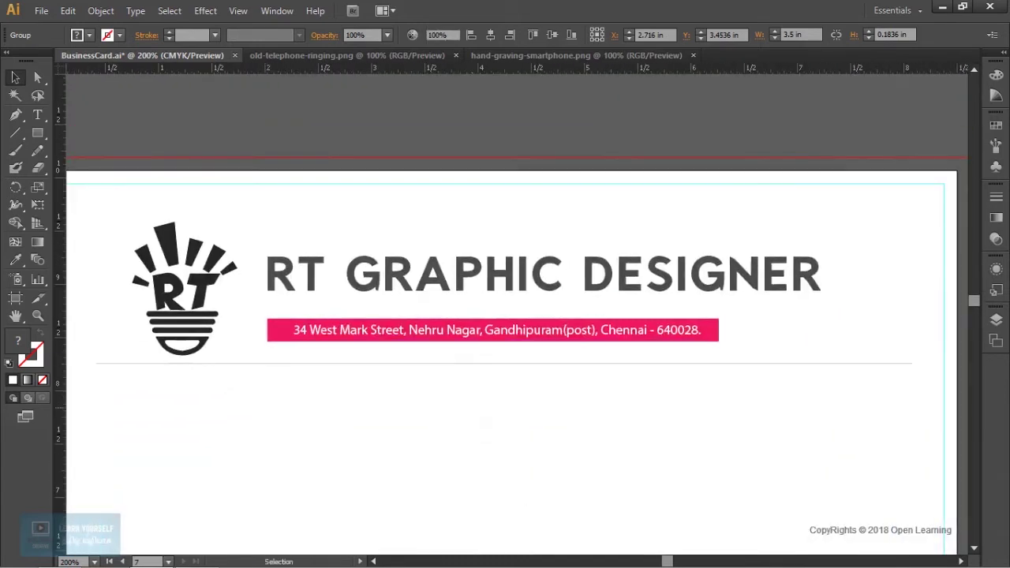
pyautogui.hotkey('ctrl', 'v')
pyautogui.moveTo(460, 314); pyautogui.dragTo(412, 324)
pyautogui.moveTo(398, 313); pyautogui.dragTo(400, 308)
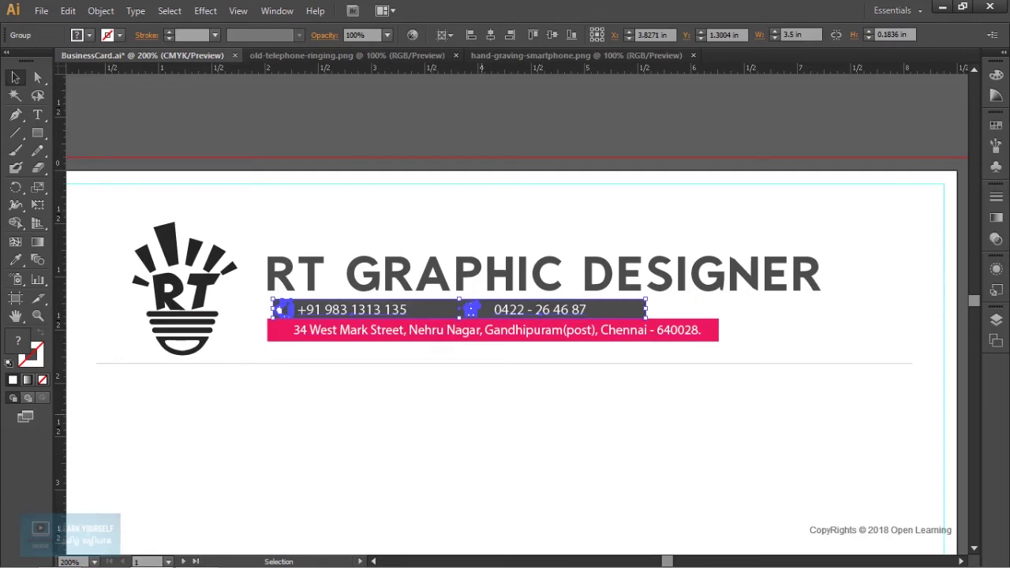
# - Move the phone row below the pink address band and widen the band
pyautogui.hotkey('ctrl', '+')
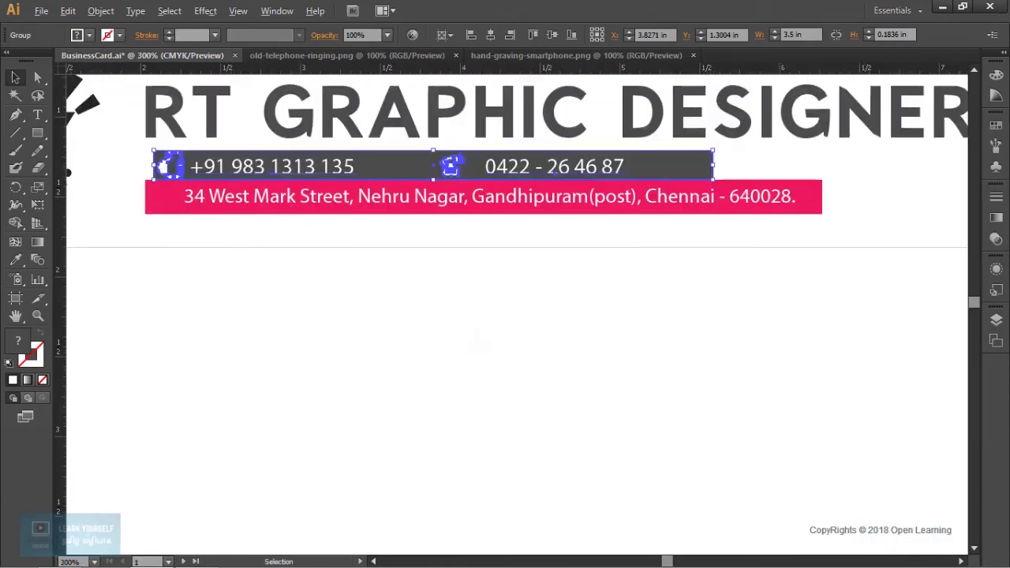
pyautogui.hotkey('ctrl', '-')
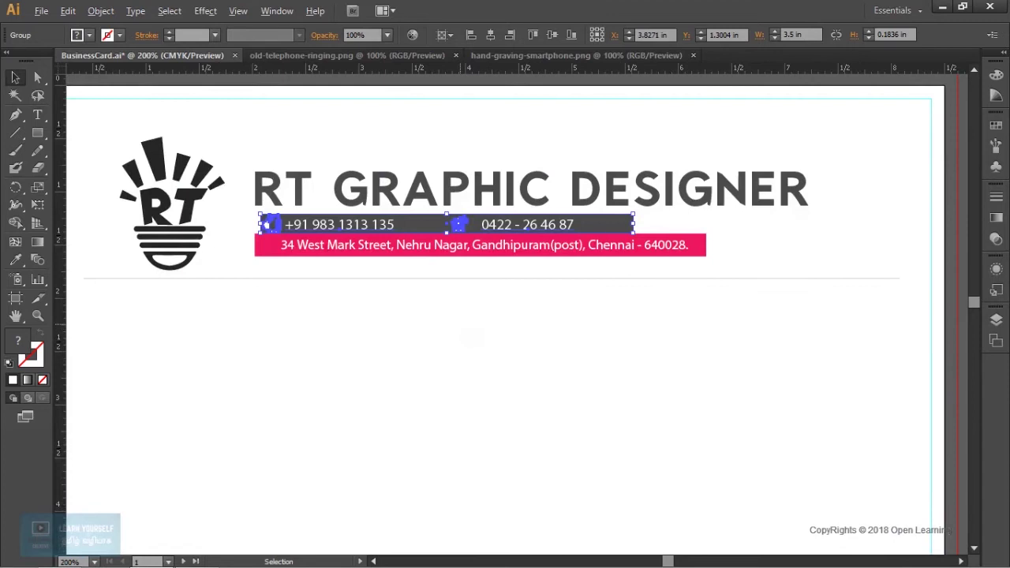
pyautogui.press('alt')
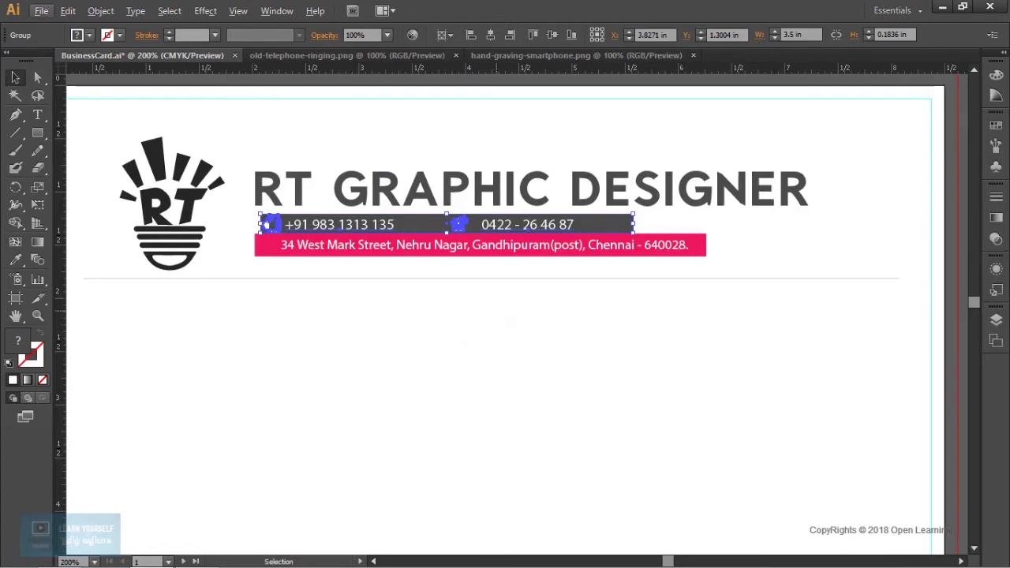
pyautogui.hotkey('ctrl', '+')
pyautogui.moveTo(345, 185)
pyautogui.mouseDown()
pyautogui.moveTo(399, 256)
pyautogui.moveTo(399, 317)
pyautogui.moveTo(403, 262)
pyautogui.mouseUp()
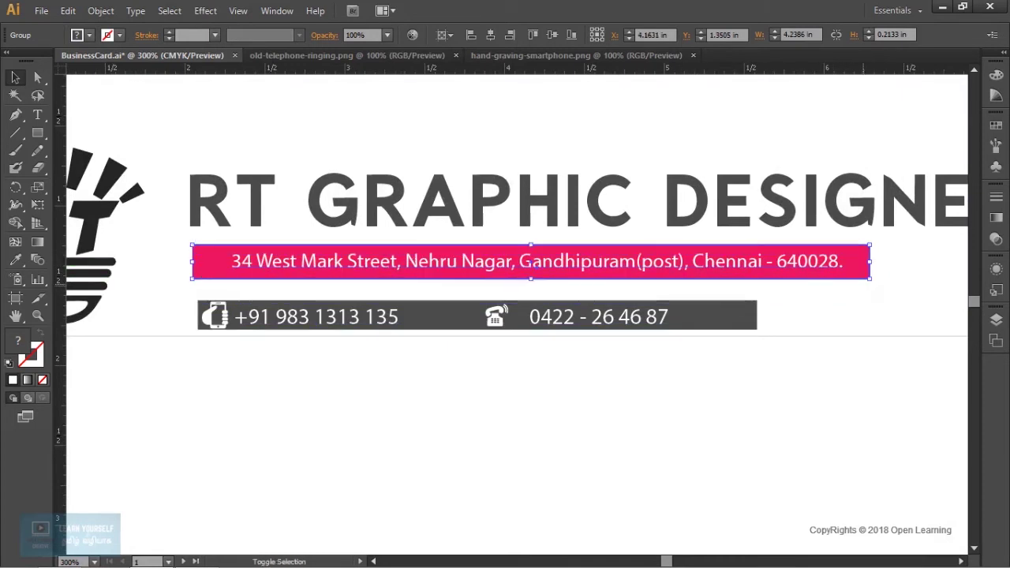
pyautogui.moveTo(869, 278)
pyautogui.mouseDown()
pyautogui.moveTo(878, 282)
pyautogui.moveTo(861, 289)
pyautogui.mouseUp()
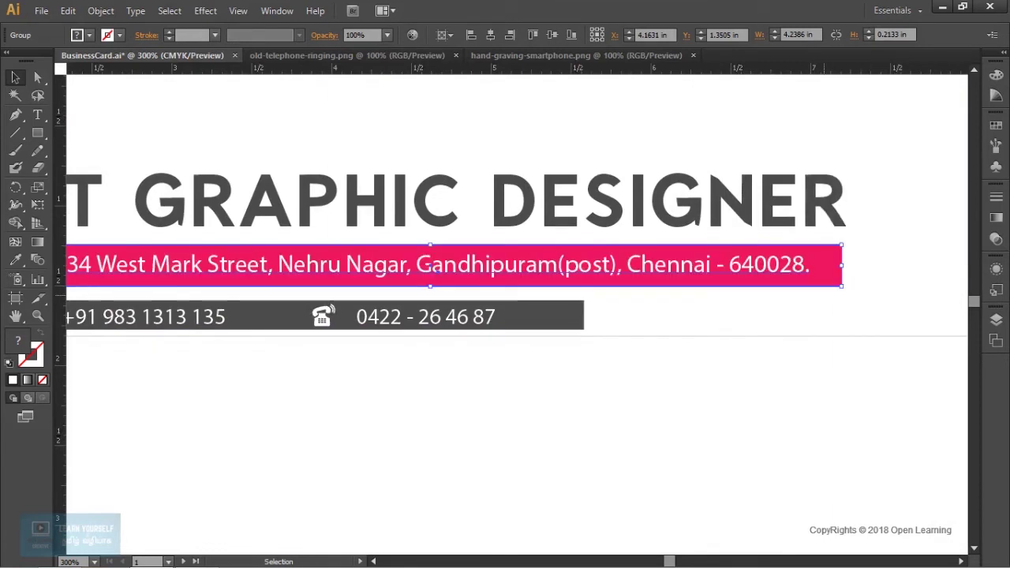
# - Centre the phone bar beneath the address band and view the whole page
pyautogui.hotkey('ctrl', '-')
pyautogui.click(583, 379)
pyautogui.hotkey('ctrl', '+')
pyautogui.hotkey('ctrl', '+')
pyautogui.moveTo(388, 253)
pyautogui.mouseDown()
pyautogui.moveTo(551, 244)
pyautogui.moveTo(542, 237)
pyautogui.mouseUp()
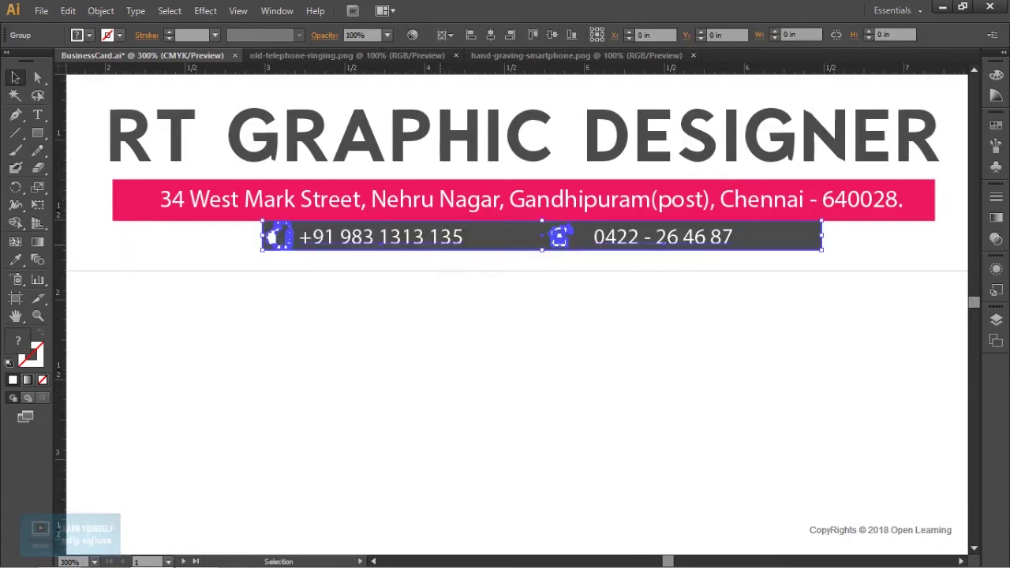
pyautogui.hotkey('ctrl', '-')
pyautogui.hotkey('ctrl', '-')
pyautogui.hotkey('ctrl', '-')
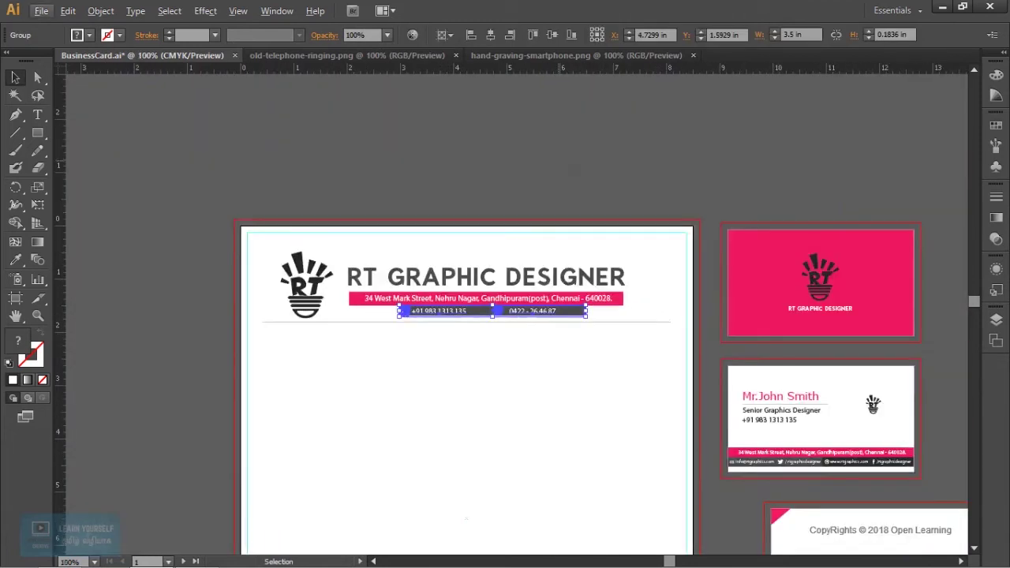
pyautogui.hotkey('ctrl', 'shift', 'a')
pyautogui.moveTo(465, 519)
pyautogui.mouseDown()
pyautogui.moveTo(486, 270)
pyautogui.moveTo(469, 282)
pyautogui.moveTo(464, 323)
pyautogui.mouseUp()
pyautogui.hotkey('ctrl', '-')
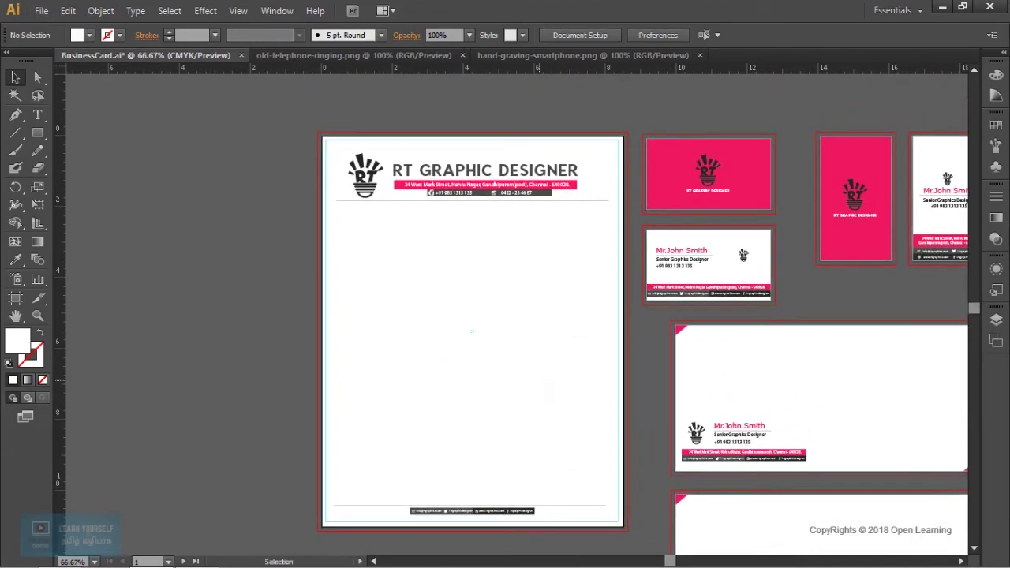
# - Paste a copy of the header RT logo, enlarge it to about 2.92 x 3.7 in, and centre it on the page
pyautogui.hotkey('ctrl', '+')
pyautogui.click(326, 114)
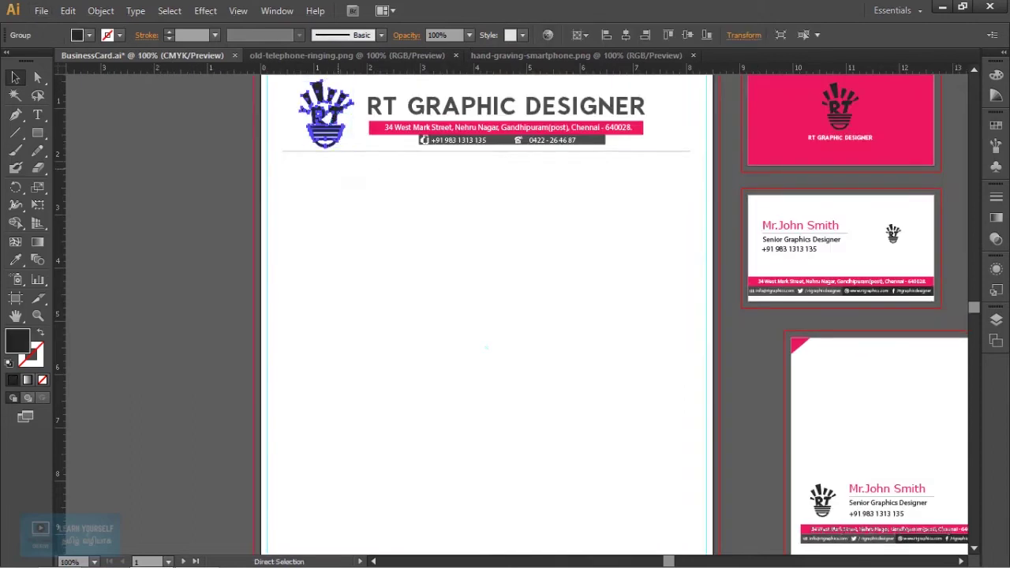
pyautogui.hotkey('ctrl', 'shift', 'a')
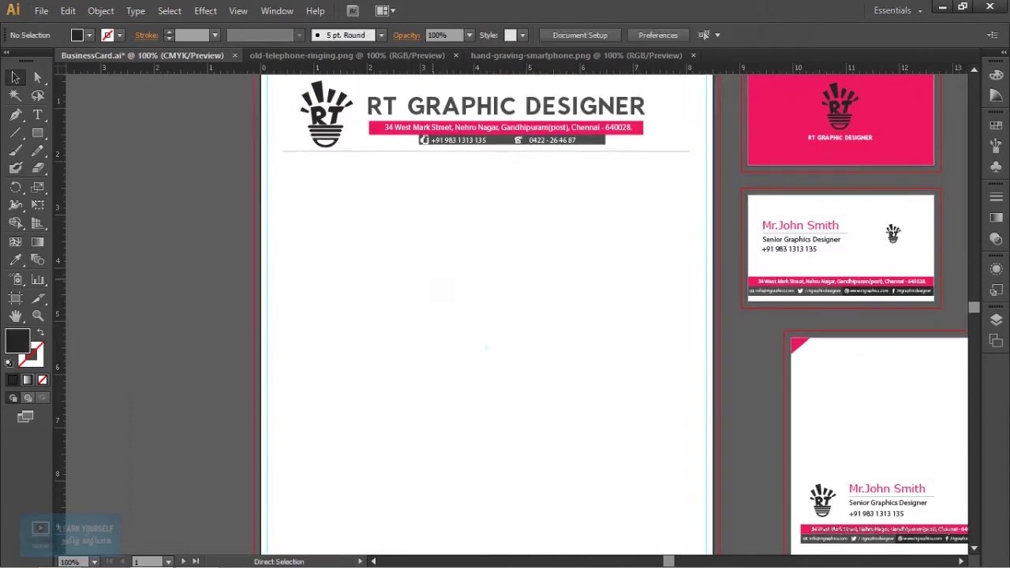
pyautogui.hotkey('ctrl', 'v')
pyautogui.moveTo(489, 349); pyautogui.dragTo(394, 410)
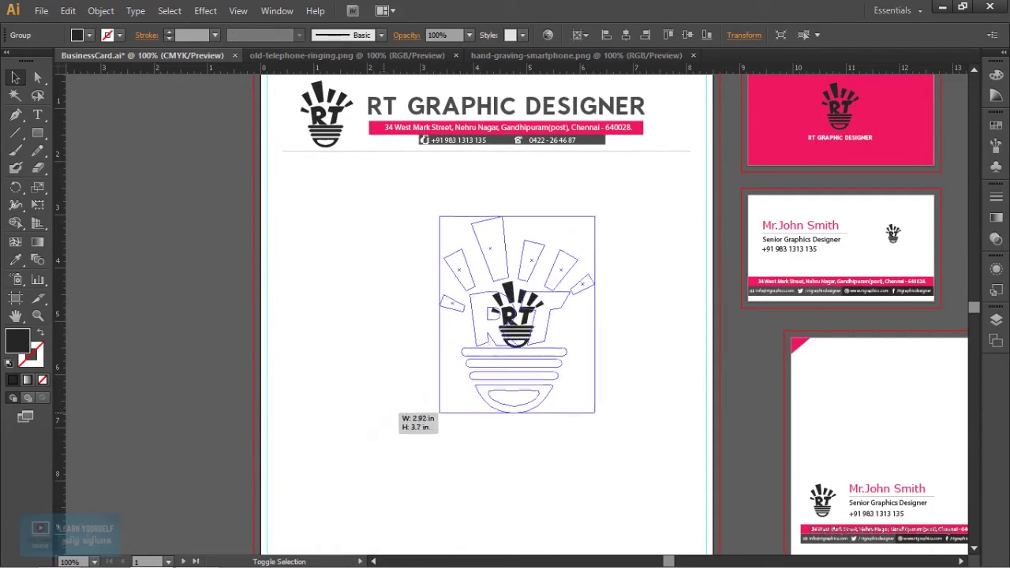
pyautogui.moveTo(394, 410); pyautogui.dragTo(423, 432)
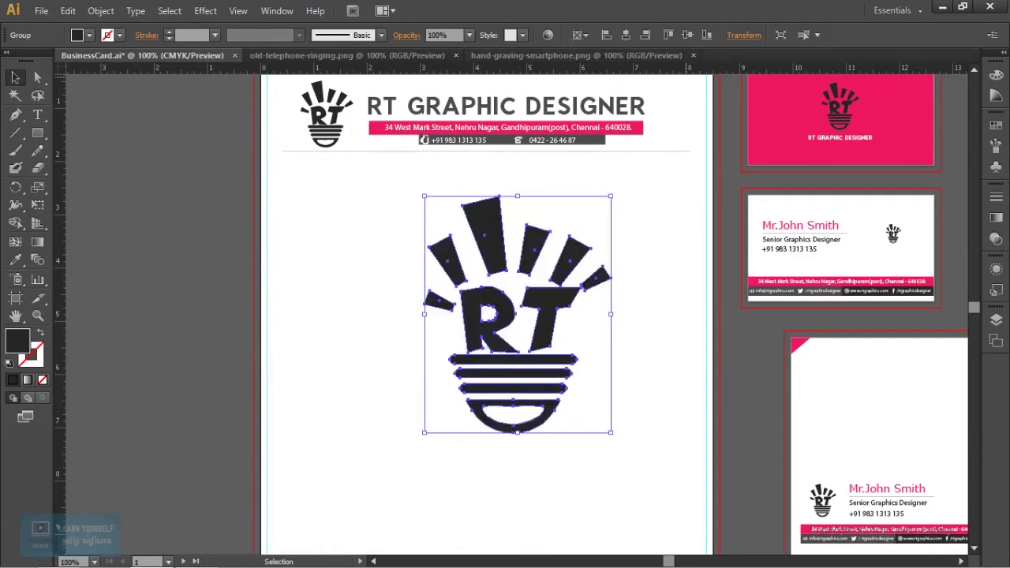
pyautogui.click(744, 35)
pyautogui.click(626, 35)
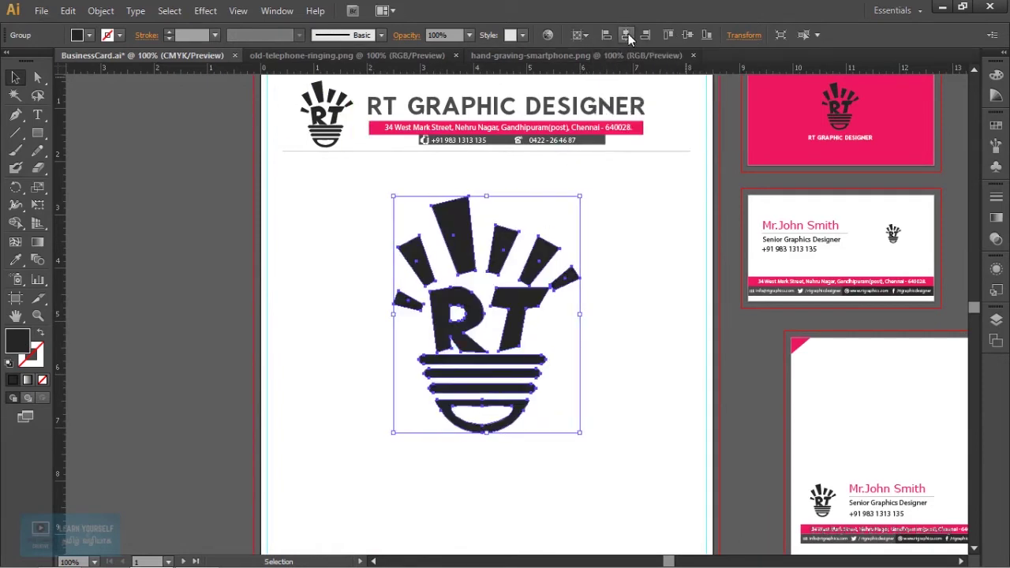
pyautogui.click(687, 35)
pyautogui.hotkey('ctrl', '-')
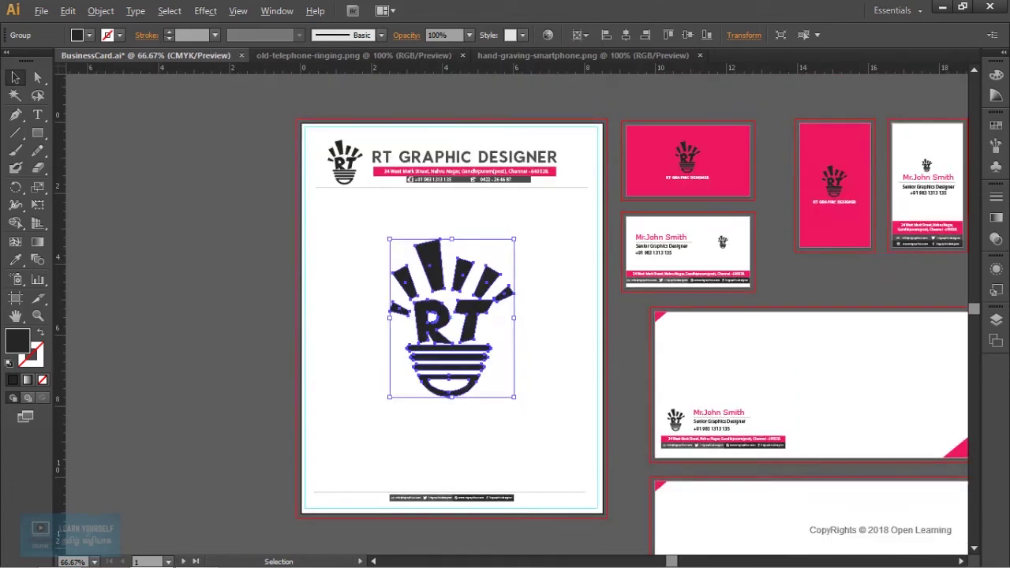
pyautogui.hotkey('ctrl', 'shift', 'a')
pyautogui.scroll(1, 281, 292)
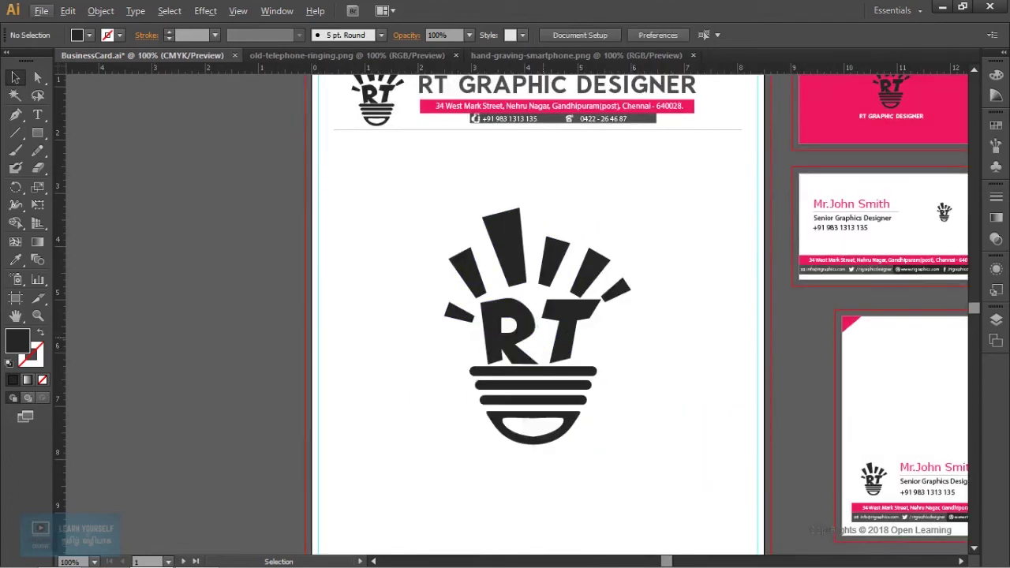
# - Set the large logo copy's opacity to 10% and deselect it
pyautogui.click(525, 347)
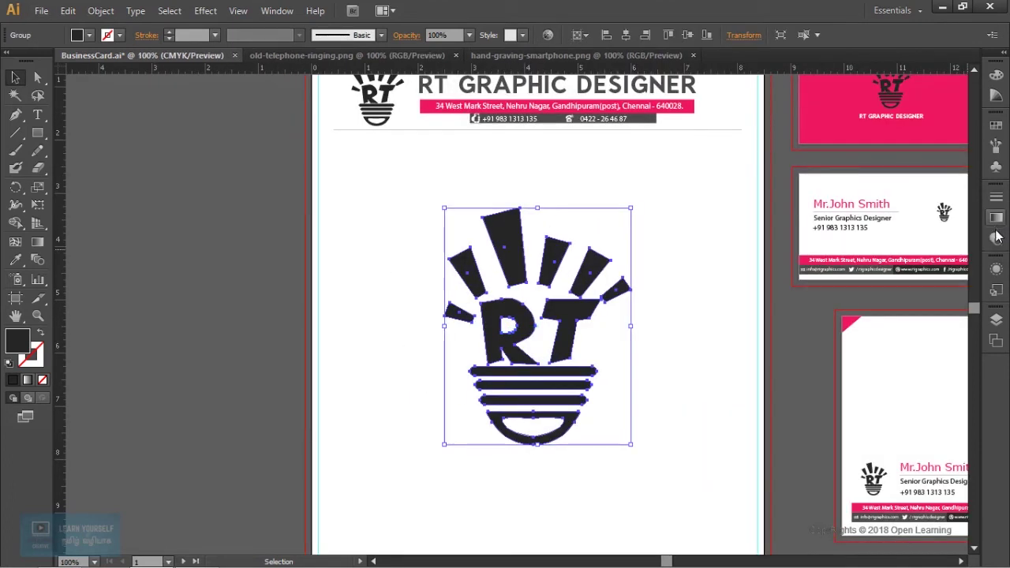
pyautogui.click(997, 270)
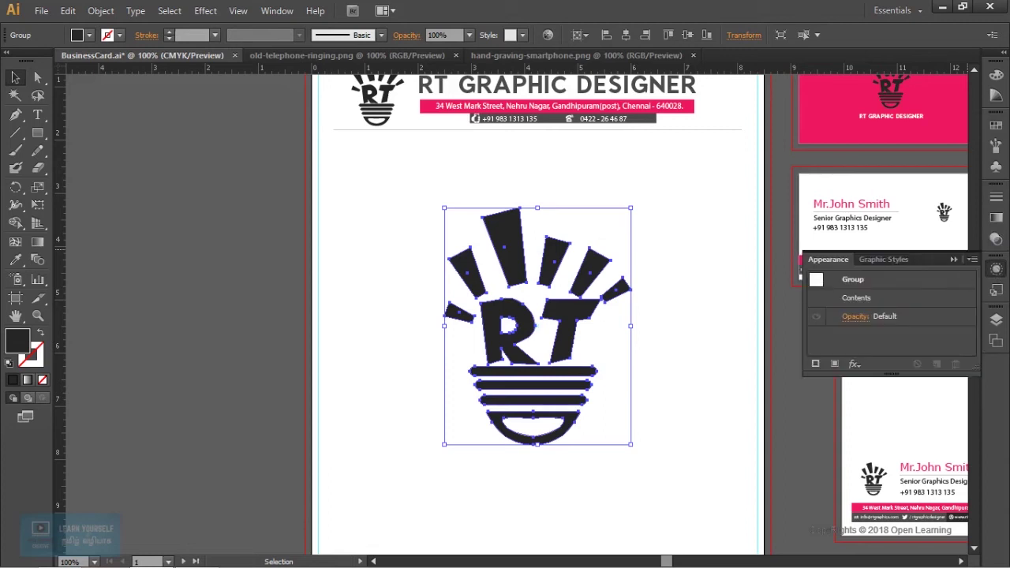
pyautogui.click(855, 315)
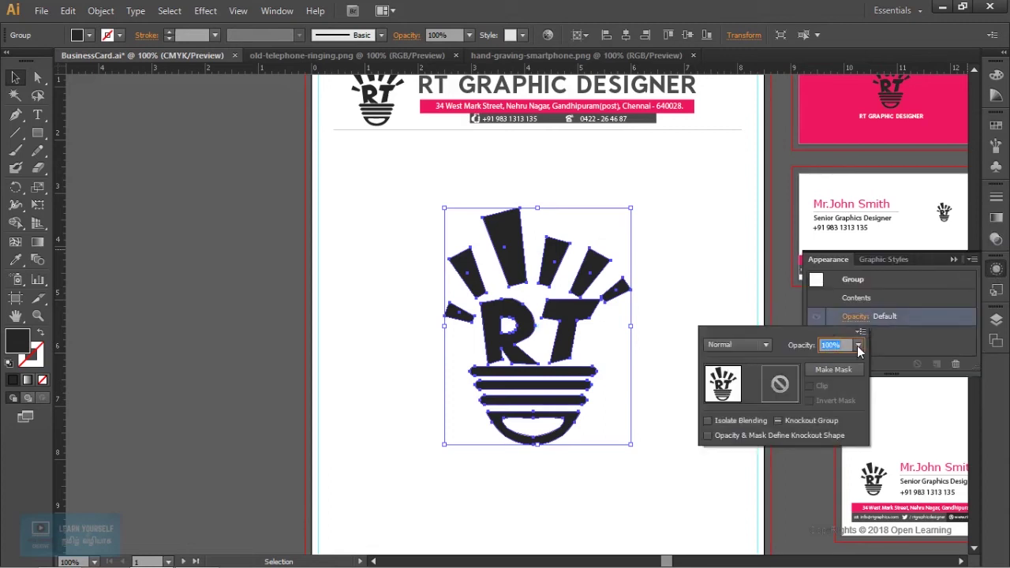
pyautogui.click(857, 345)
pyautogui.click(868, 381)
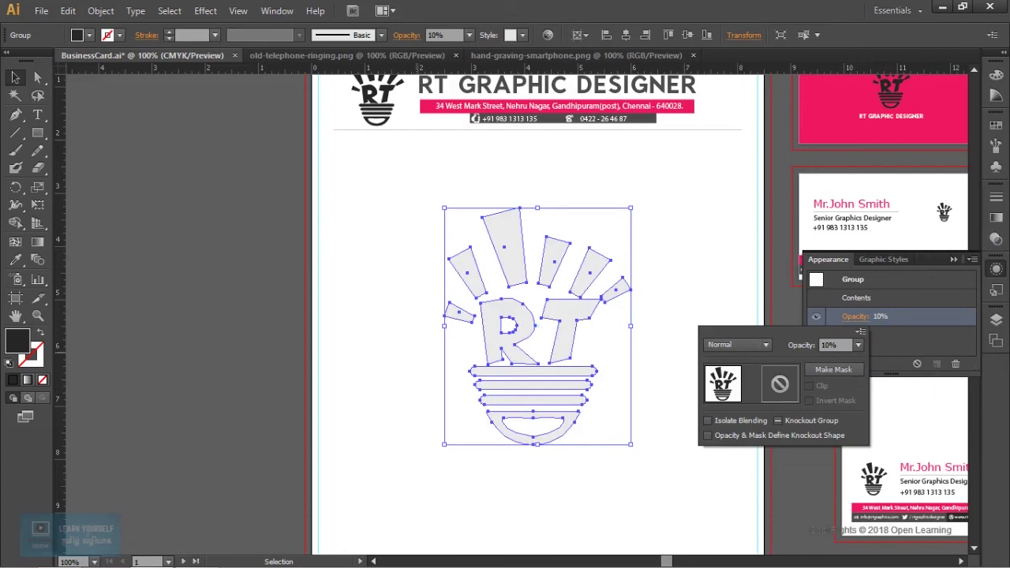
pyautogui.press('Escape')
pyautogui.hotkey('ctrl', 'shift', 'a')
pyautogui.hotkey('ctrl', '-')
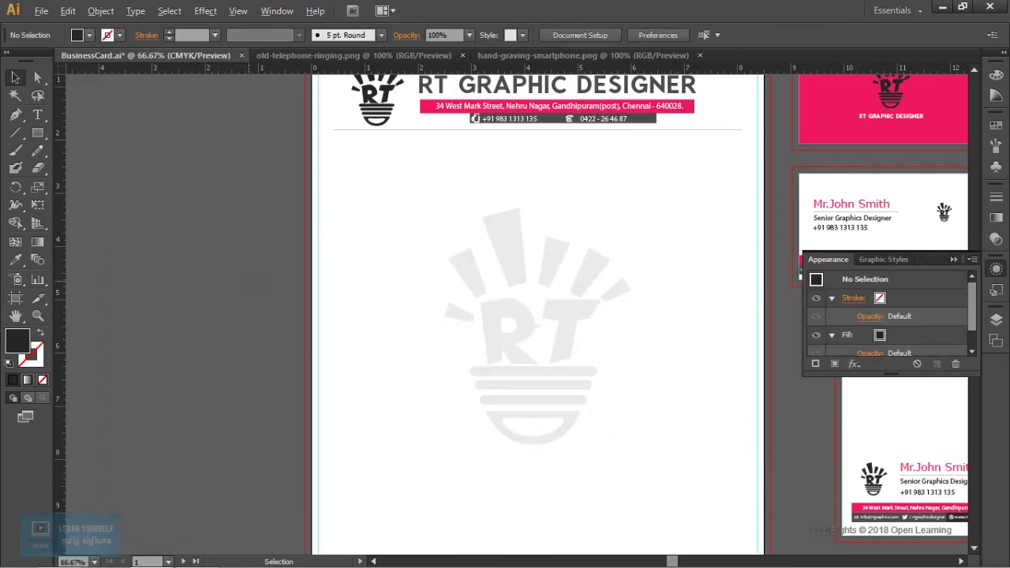
pyautogui.hscroll(3, 513, 316)
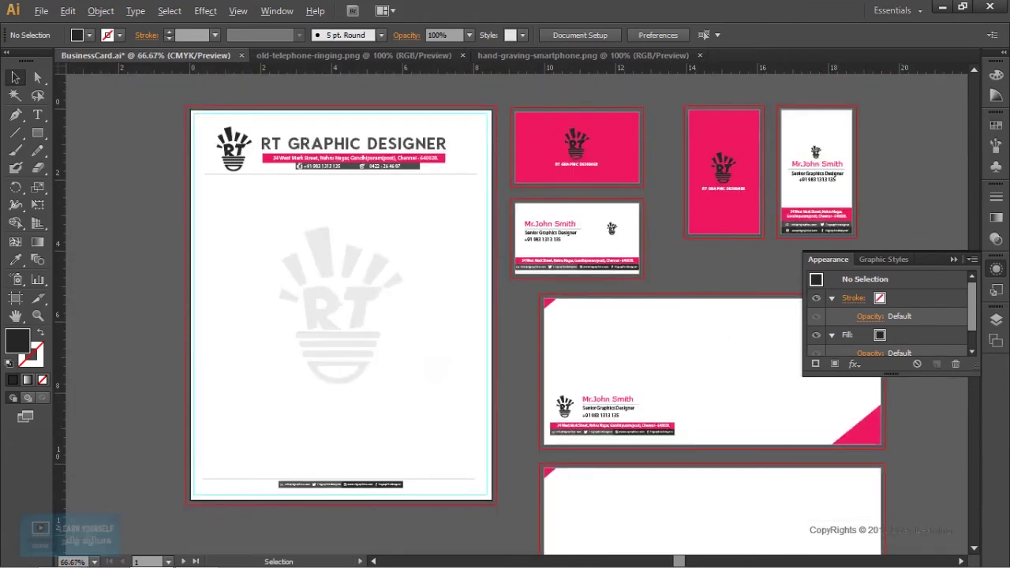
# - Paste a copy of the envelope's pink corner triangle onto the letterhead's lower-right area
pyautogui.moveTo(505, 315); pyautogui.dragTo(516, 299)
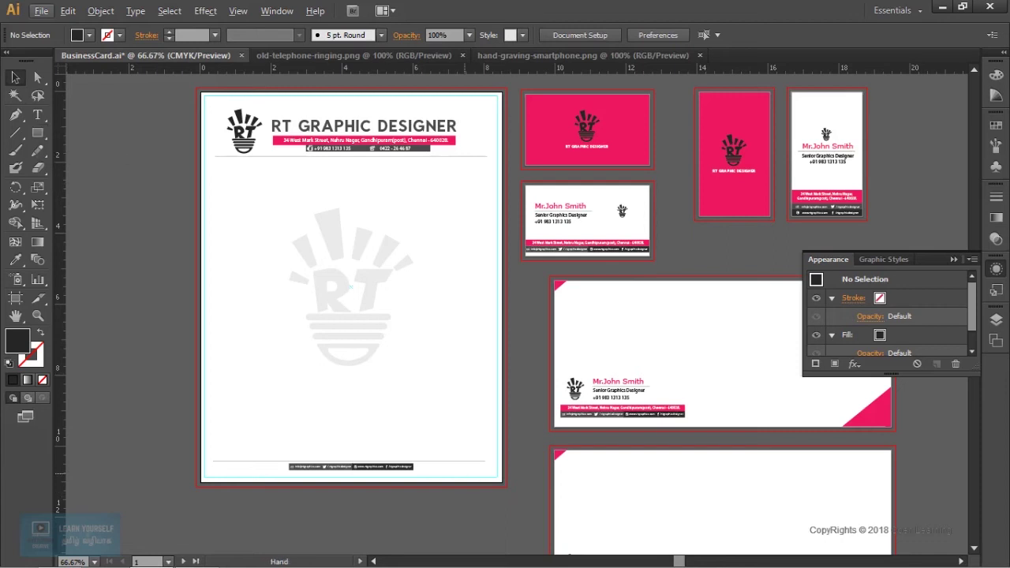
pyautogui.moveTo(711, 395); pyautogui.dragTo(551, 293)
pyautogui.click(714, 309)
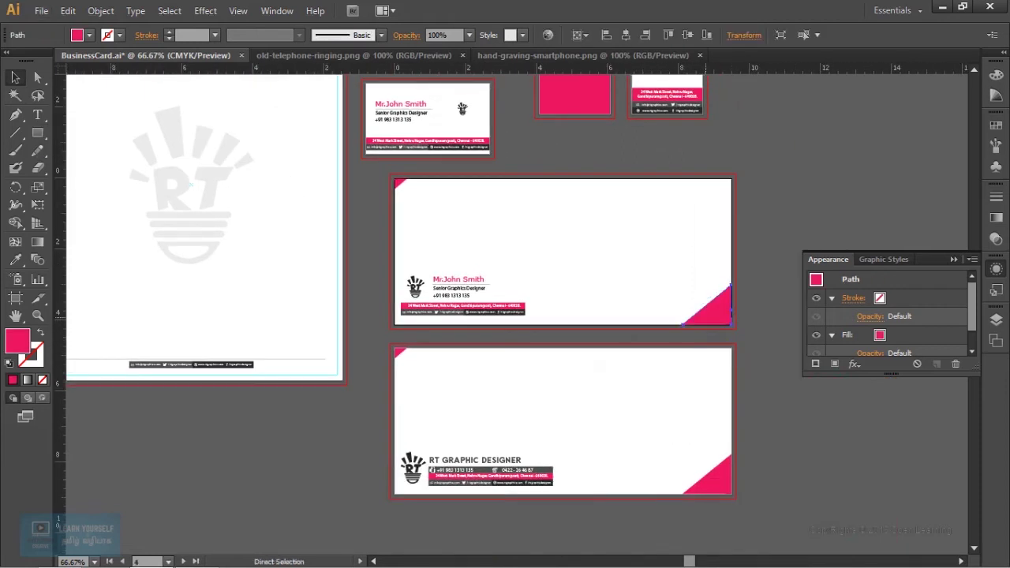
pyautogui.click(272, 315)
pyautogui.hotkey('ctrl', 'v')
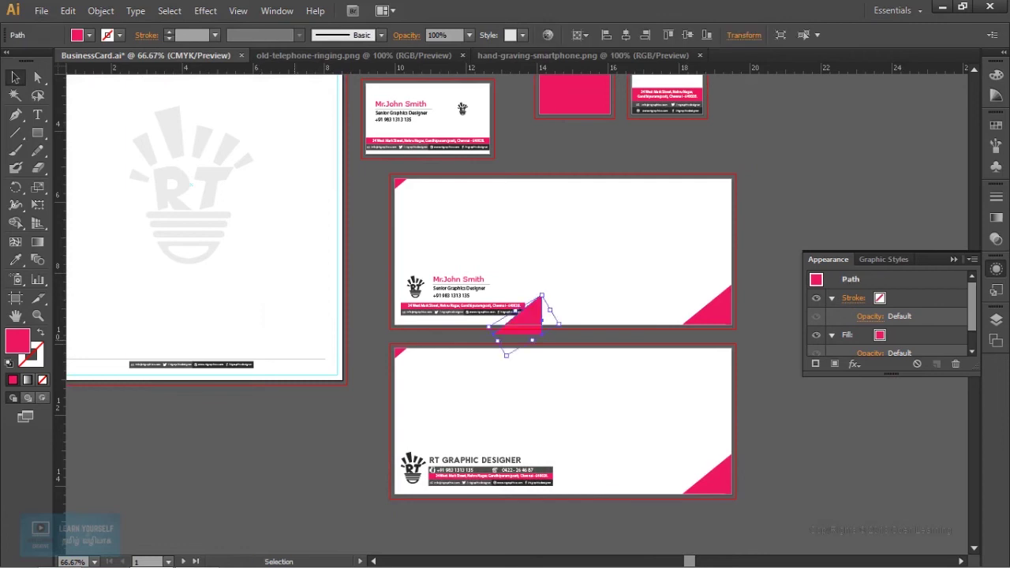
pyautogui.moveTo(553, 314); pyautogui.dragTo(337, 362)
pyautogui.click(294, 395)
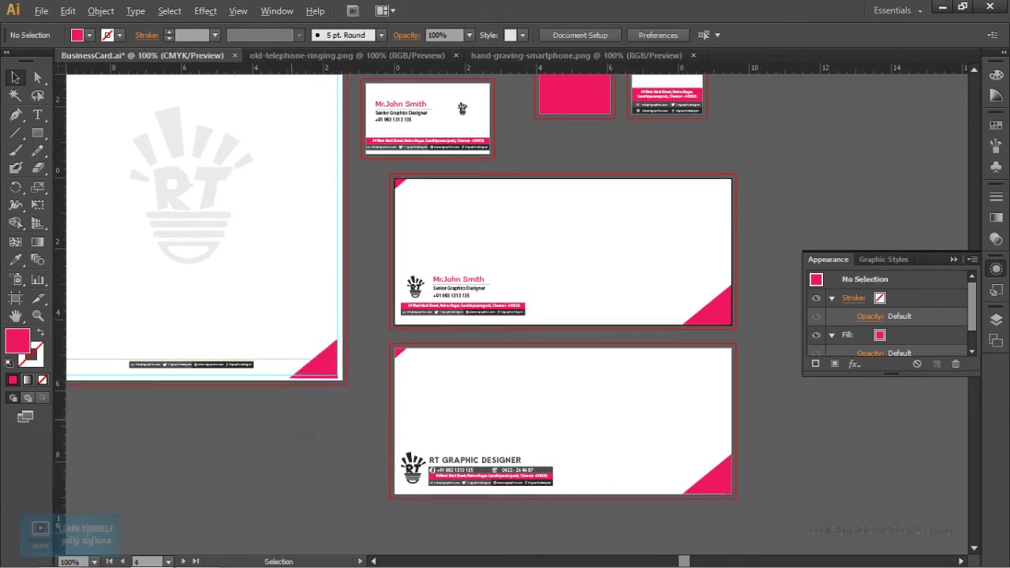
# - Nudge the pink triangle up, then down and right, into the letterhead's bottom-right corner
pyautogui.scroll(2, 293, 420)
pyautogui.scroll(1, 294, 420)
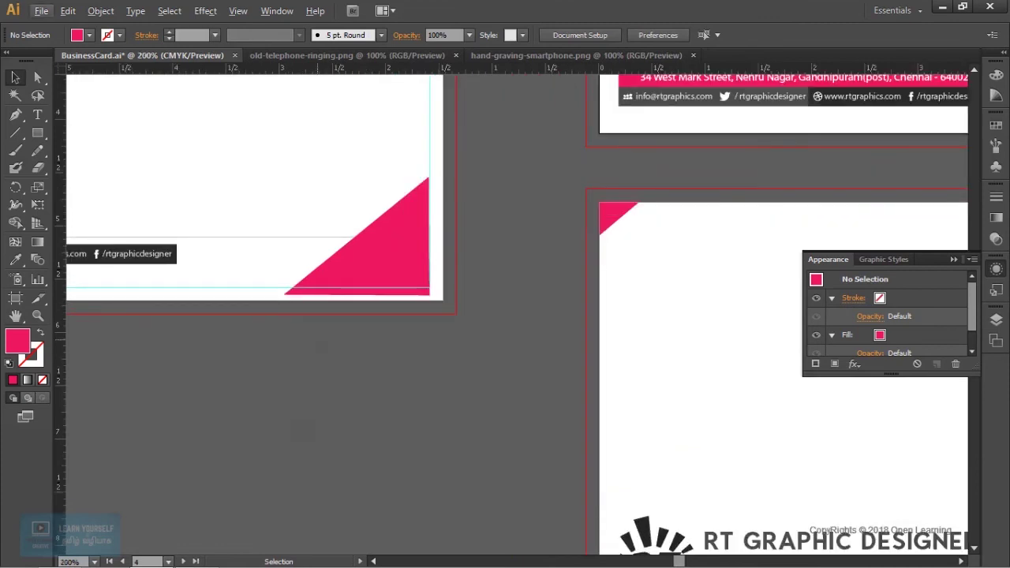
pyautogui.moveTo(356, 246); pyautogui.dragTo(357, 229)
pyautogui.hotkey('ctrl', 'shift', 'a')
pyautogui.hotkey('ctrl', '-')
pyautogui.hotkey('ctrl', '-')
pyautogui.hotkey('ctrl', '-')
pyautogui.hotkey('ctrl', '-')
pyautogui.hotkey('ctrl', '-')
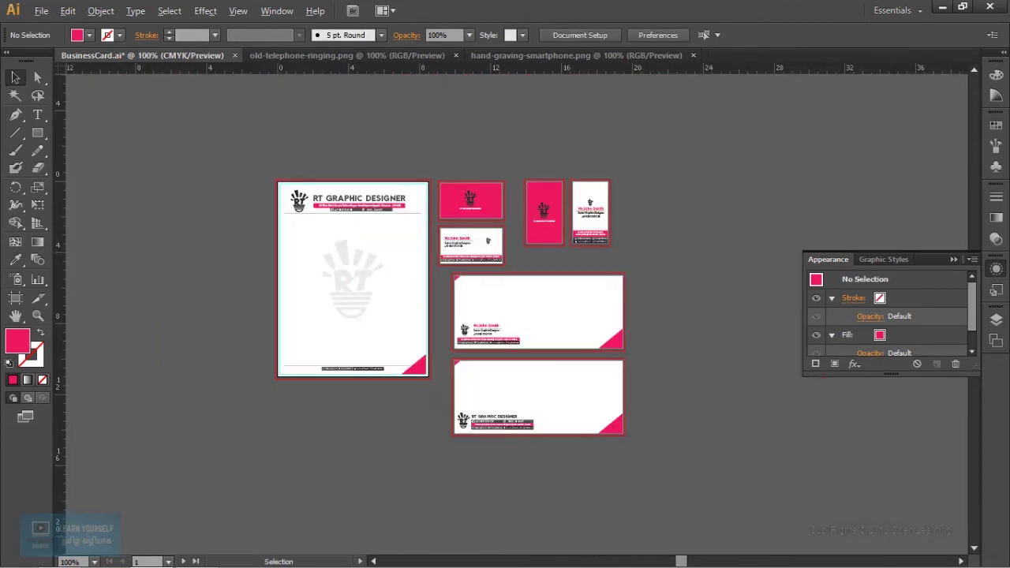
pyautogui.hotkey('ctrl', '+')
pyautogui.moveTo(505, 237); pyautogui.dragTo(497, 355)
pyautogui.hotkey('ctrl', '+')
pyautogui.hotkey('ctrl', '+')
pyautogui.hotkey('ctrl', '+')
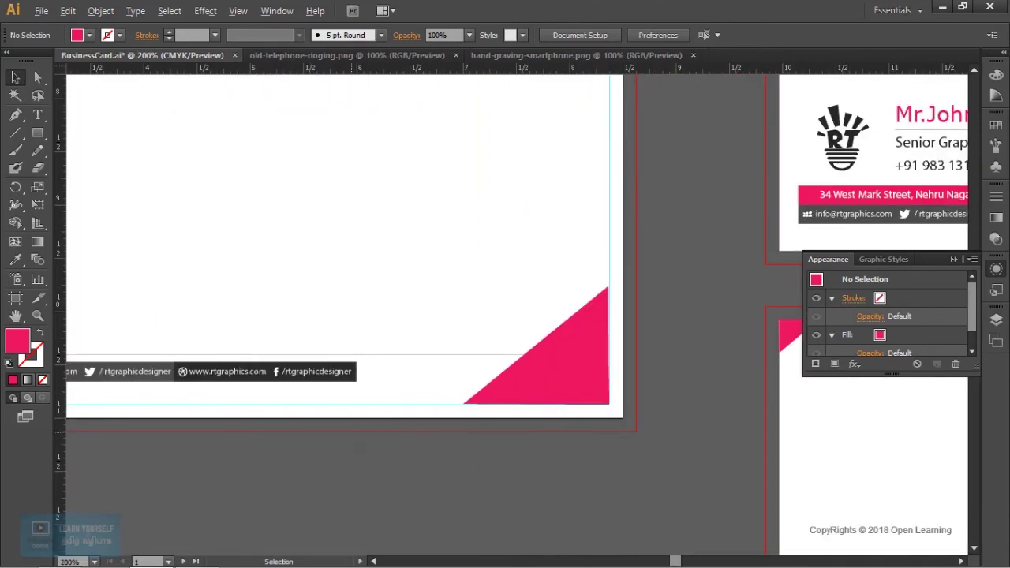
pyautogui.moveTo(594, 371)
pyautogui.mouseDown()
pyautogui.moveTo(608, 378)
pyautogui.moveTo(607, 392)
pyautogui.mouseUp()
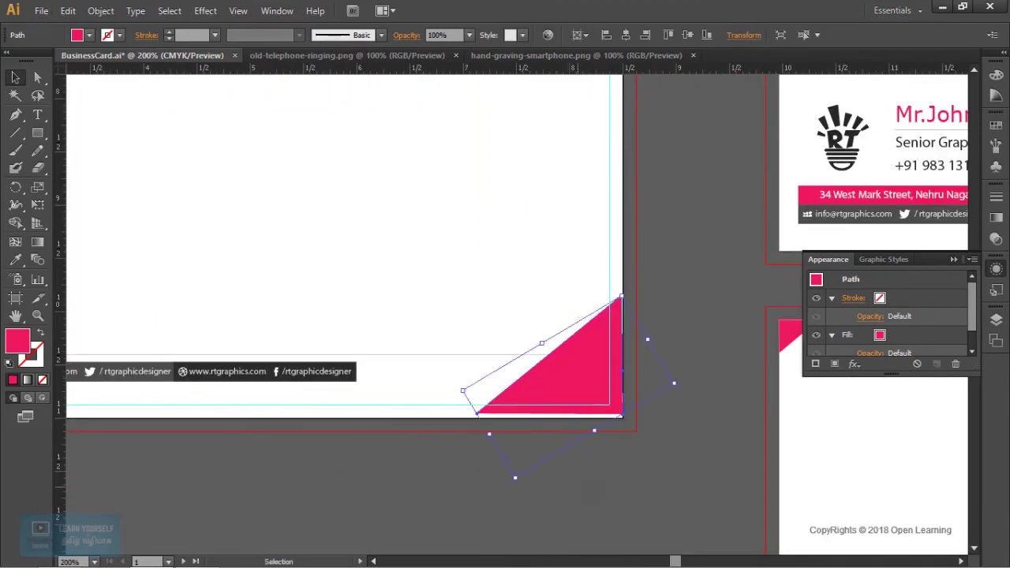
pyautogui.moveTo(604, 391); pyautogui.dragTo(605, 366)
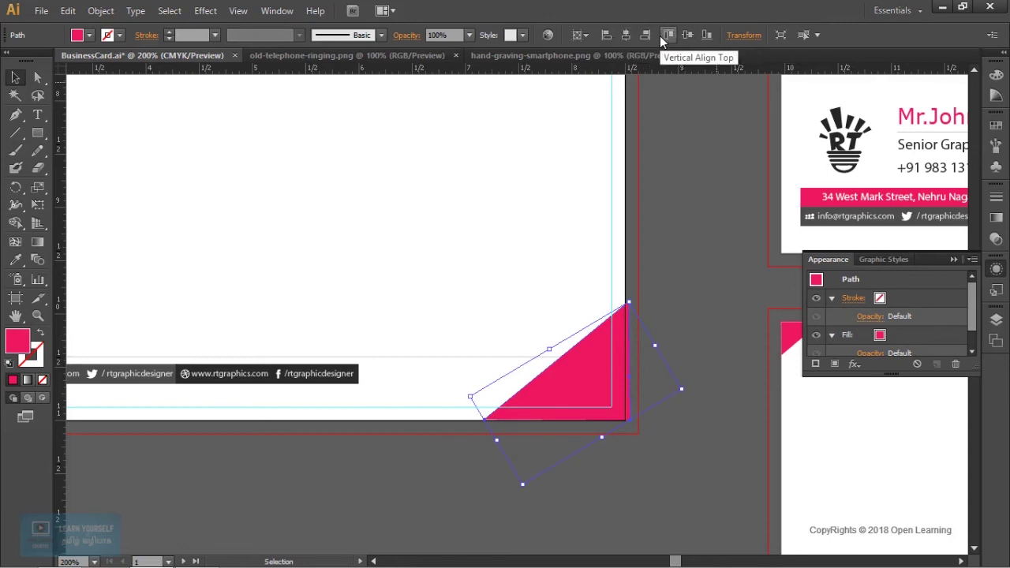
# - Align the pink triangle to the artboard's right and bottom edges
pyautogui.click(583, 37)
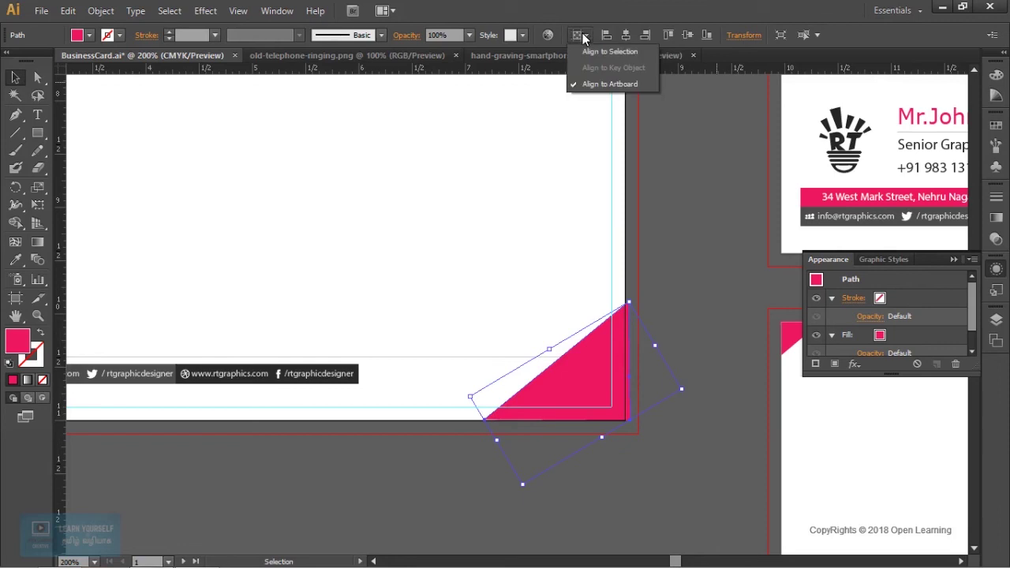
pyautogui.click(643, 38)
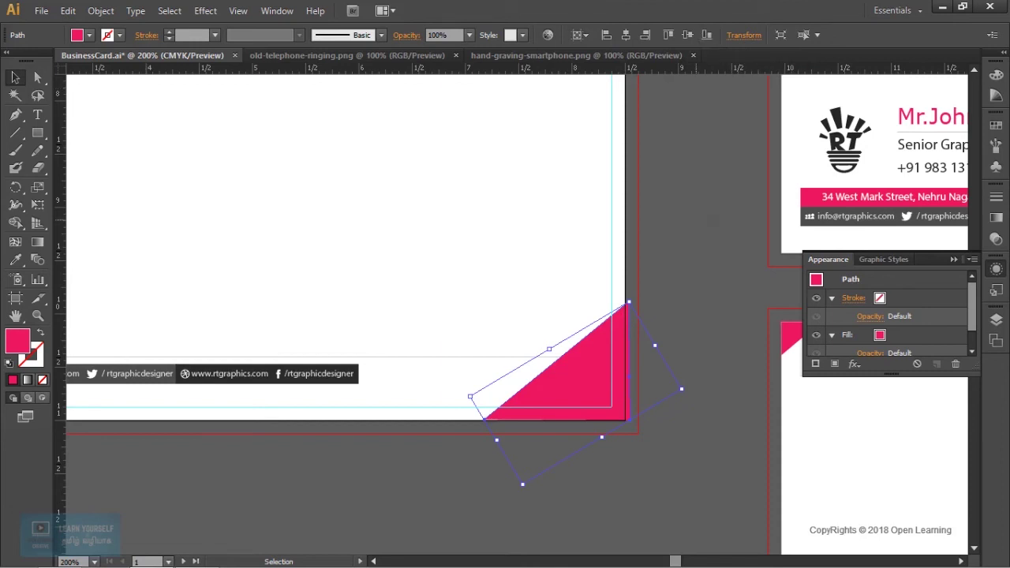
pyautogui.click(645, 35)
pyautogui.click(679, 254)
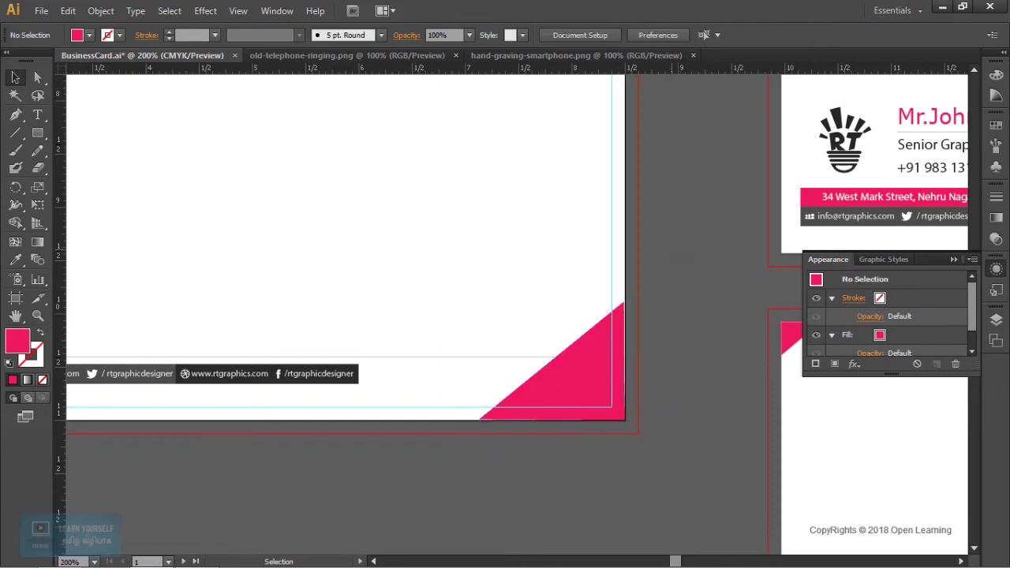
# - With Direct Selection, snap the triangle's top-right anchor onto the page's right edge
pyautogui.scroll(3, 639, 357)
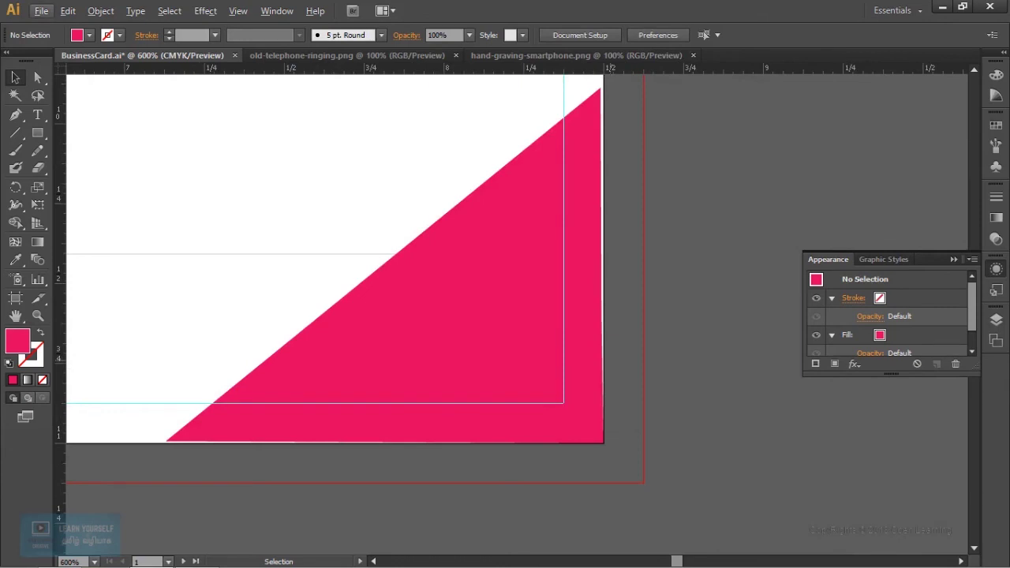
pyautogui.click(576, 279)
pyautogui.scroll(2, 576, 279)
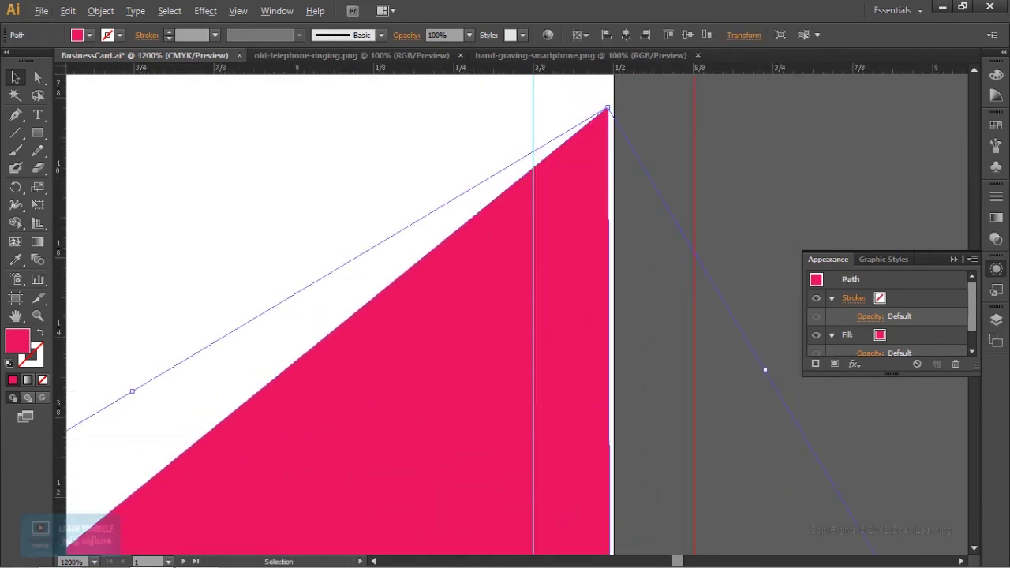
pyautogui.click(37, 76)
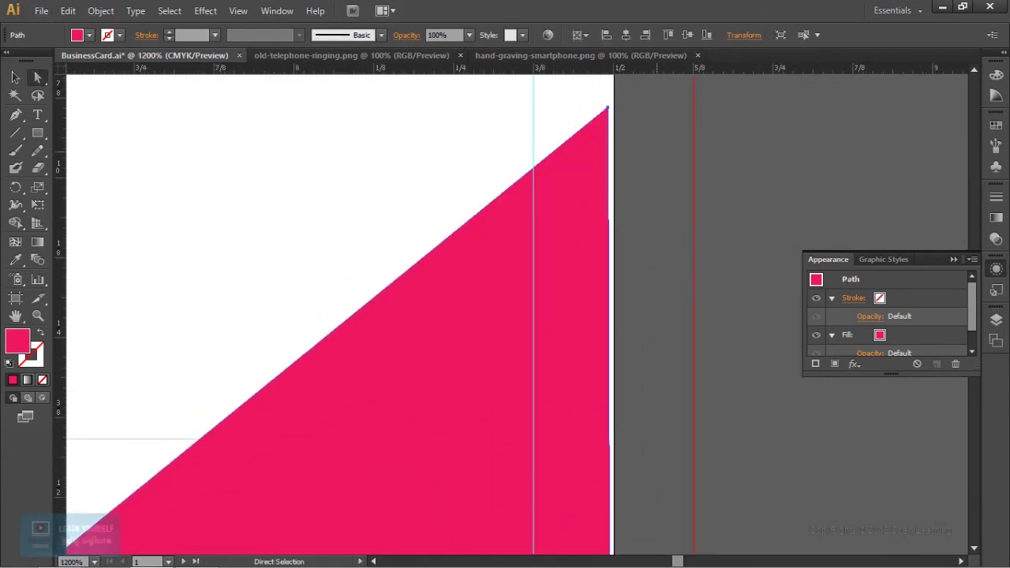
pyautogui.moveTo(608, 108); pyautogui.dragTo(613, 105)
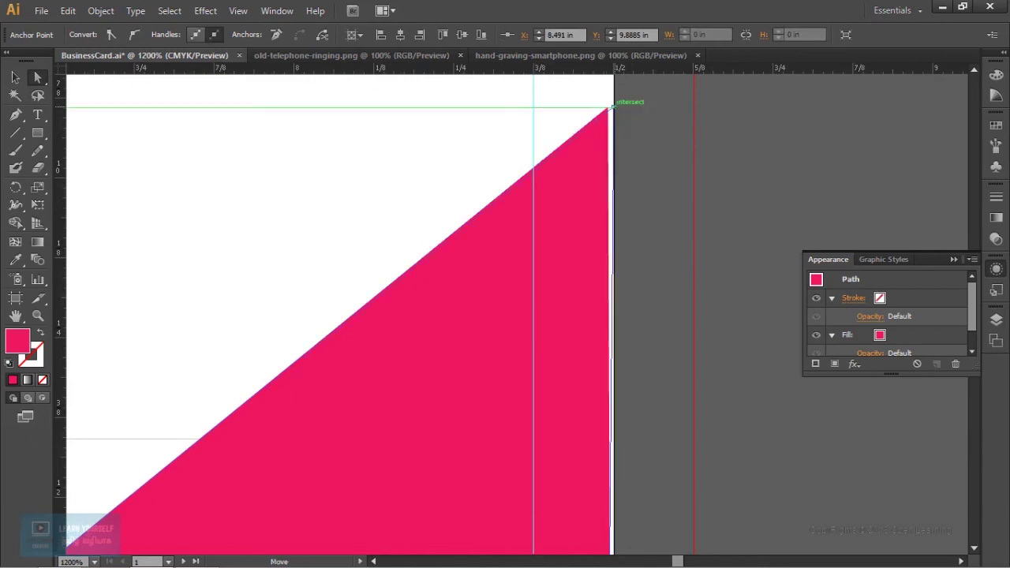
pyautogui.hotkey('ctrl', 'shift', 'a')
# - Undo an accidental triangle move and align the bottom-right anchor with the page edge
pyautogui.moveTo(395, 474)
pyautogui.mouseDown()
pyautogui.moveTo(359, 259)
pyautogui.moveTo(359, 80)
pyautogui.mouseUp()
pyautogui.moveTo(359, 118); pyautogui.dragTo(359, 436)
pyautogui.moveTo(530, 259)
pyautogui.mouseDown()
pyautogui.moveTo(612, 423)
pyautogui.moveTo(601, 417)
pyautogui.mouseUp()
pyautogui.hotkey('ctrl', 'z')
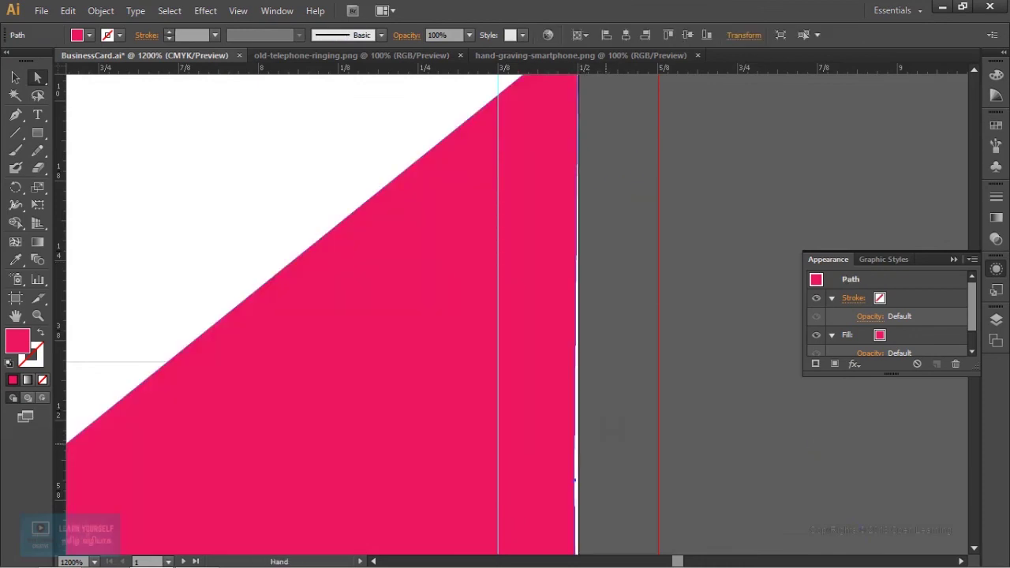
pyautogui.moveTo(359, 394); pyautogui.dragTo(342, 244)
pyautogui.moveTo(585, 390)
pyautogui.mouseDown()
pyautogui.moveTo(546, 329)
pyautogui.moveTo(560, 343)
pyautogui.mouseUp()
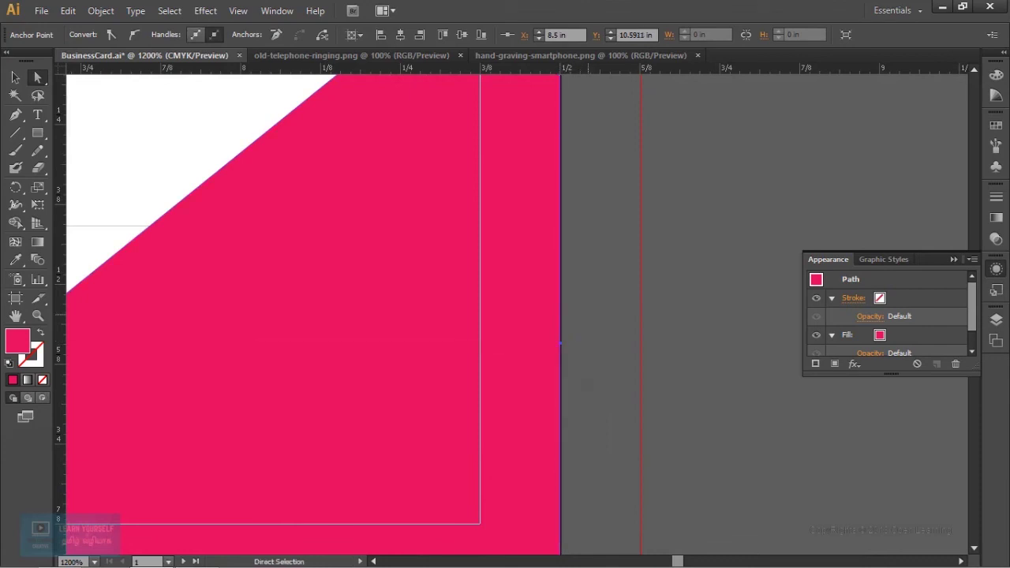
# - Move the triangle's bottom-left anchor onto the page's bottom edge
pyautogui.scroll(-1, 560, 343)
pyautogui.scroll(-1, 589, 489)
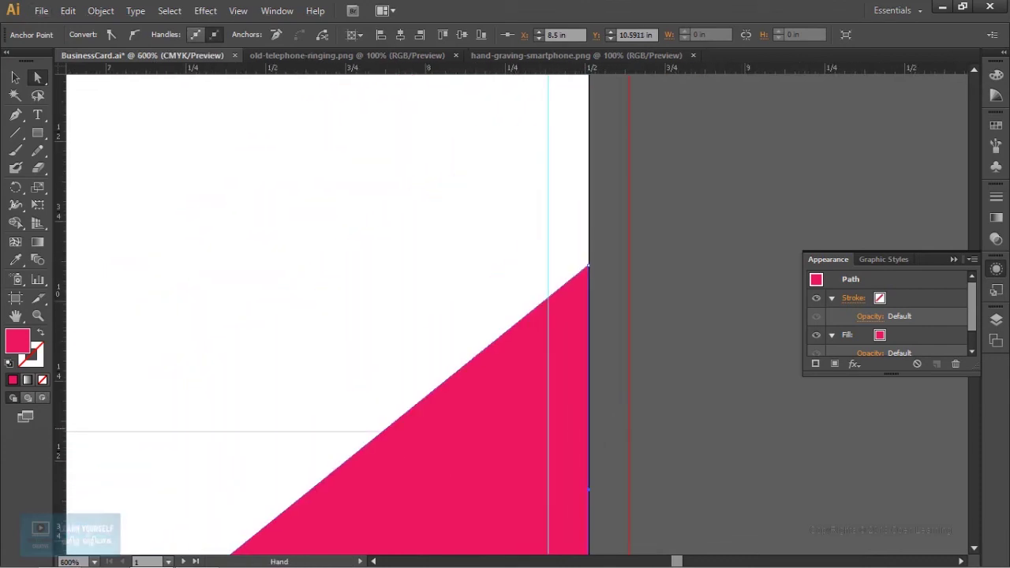
pyautogui.moveTo(473, 474); pyautogui.dragTo(482, 225)
pyautogui.hotkey('ctrl', 'shift', 'a')
pyautogui.scroll(2, 562, 460)
pyautogui.moveTo(197, 355)
pyautogui.mouseDown()
pyautogui.moveTo(590, 421)
pyautogui.moveTo(695, 420)
pyautogui.mouseUp()
pyautogui.moveTo(473, 395); pyautogui.dragTo(526, 401)
pyautogui.moveTo(255, 320); pyautogui.dragTo(338, 357)
pyautogui.moveTo(256, 310)
pyautogui.mouseDown()
pyautogui.moveTo(348, 368)
pyautogui.moveTo(308, 352)
pyautogui.mouseUp()
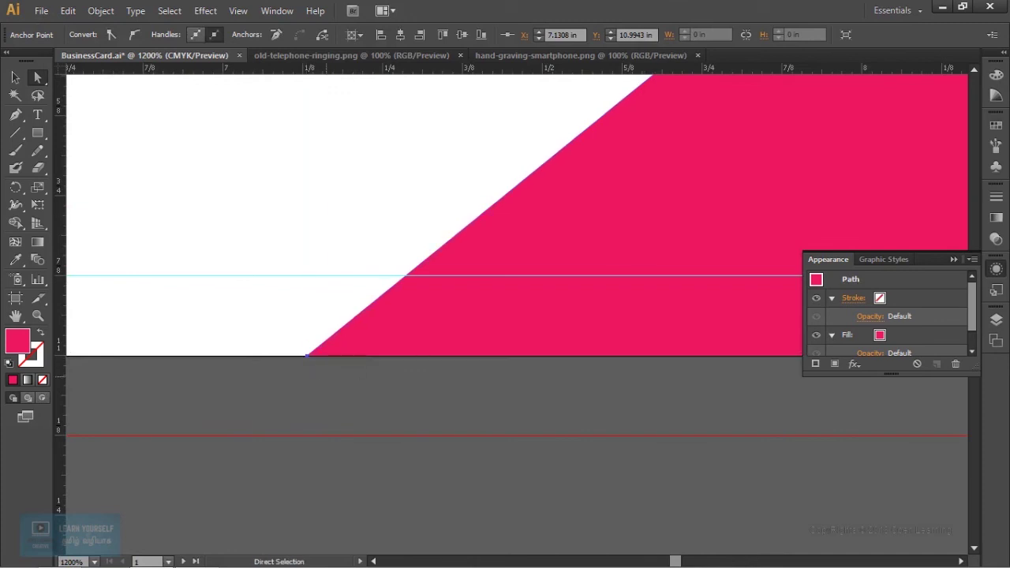
pyautogui.click(398, 391)
pyautogui.scroll(-2, 397, 391)
pyautogui.scroll(-2, 398, 392)
pyautogui.scroll(-1, 398, 391)
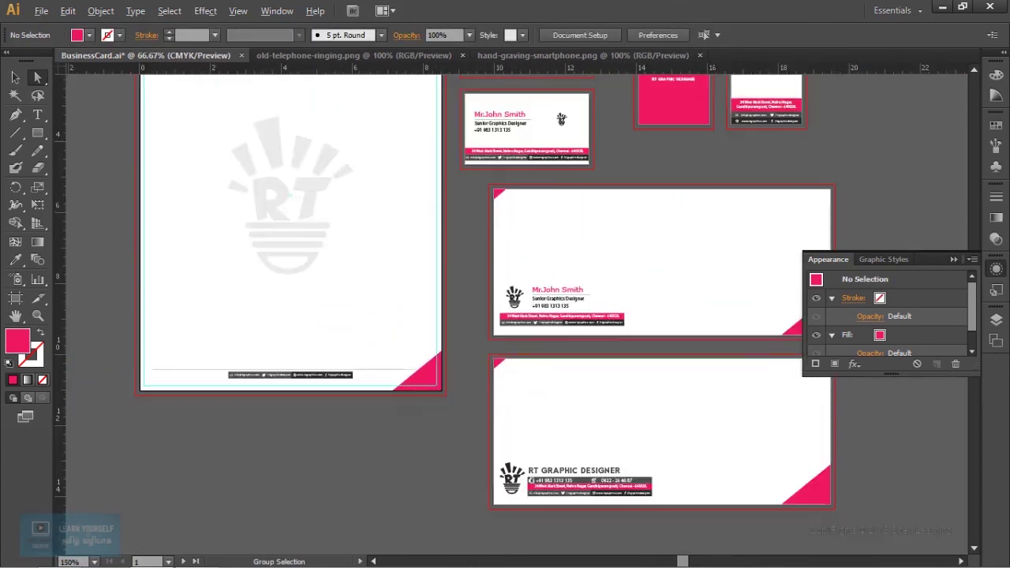
pyautogui.scroll(-1, 397, 391)
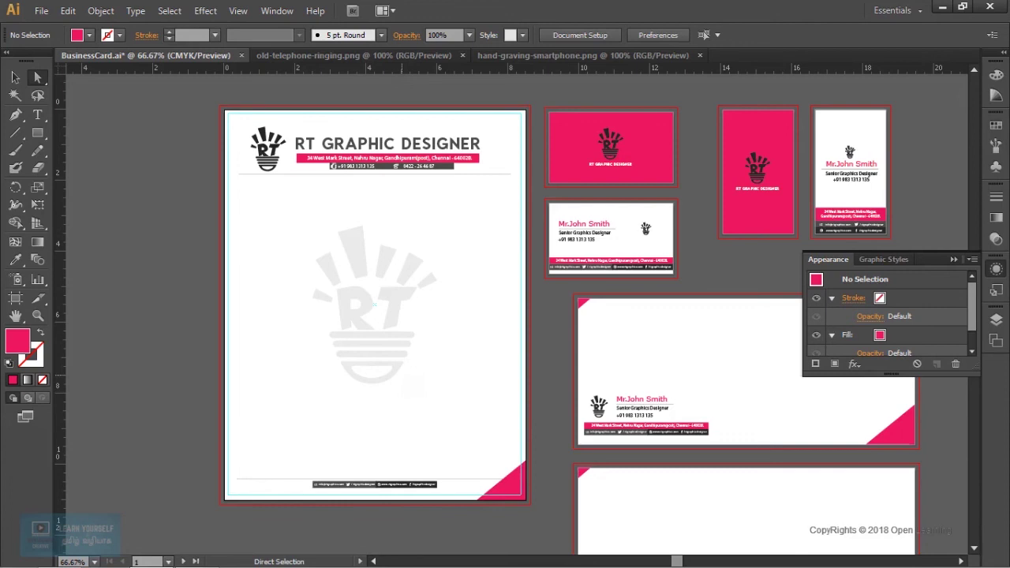